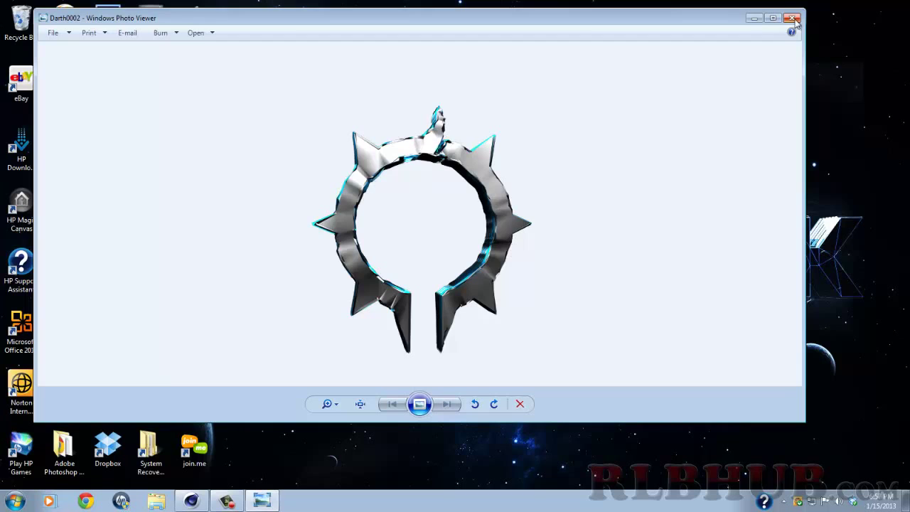
Close the rendered image, switch to CINEMA 4D and hide the existing Null logo group.
{"action": "left_click", "coordinate": [793, 19]}
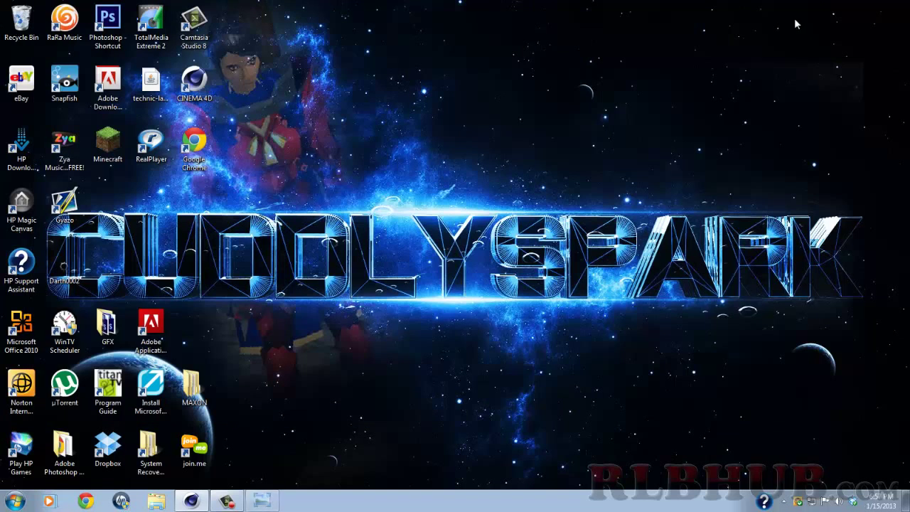
{"action": "left_click", "coordinate": [191, 501]}
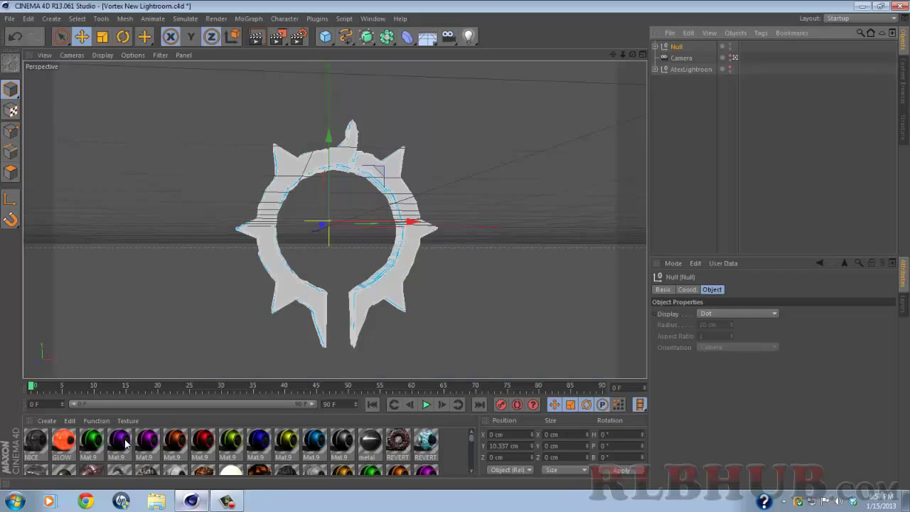
{"action": "left_click", "coordinate": [730, 45]}
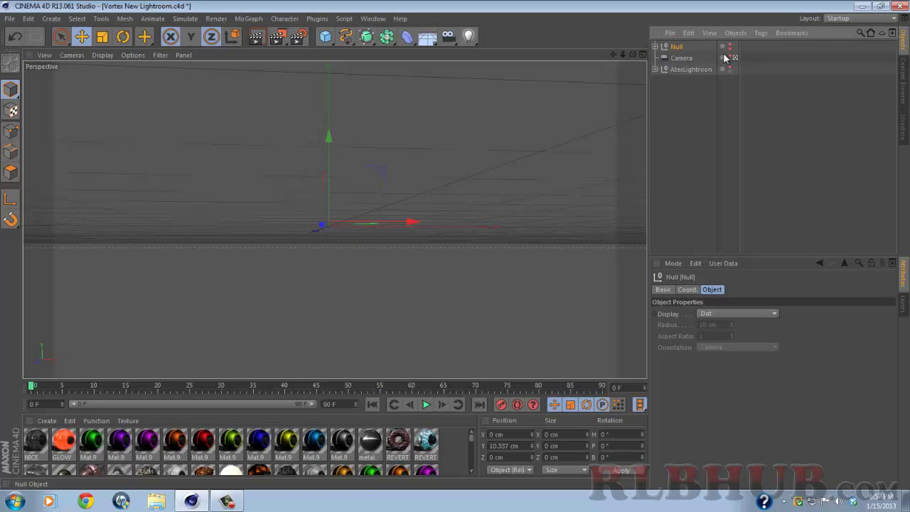
Open Darth.ai from the AI PACK folder, keeping the default Illustrator import settings.
{"action": "left_click", "coordinate": [9, 19]}
{"action": "left_click", "coordinate": [18, 49]}
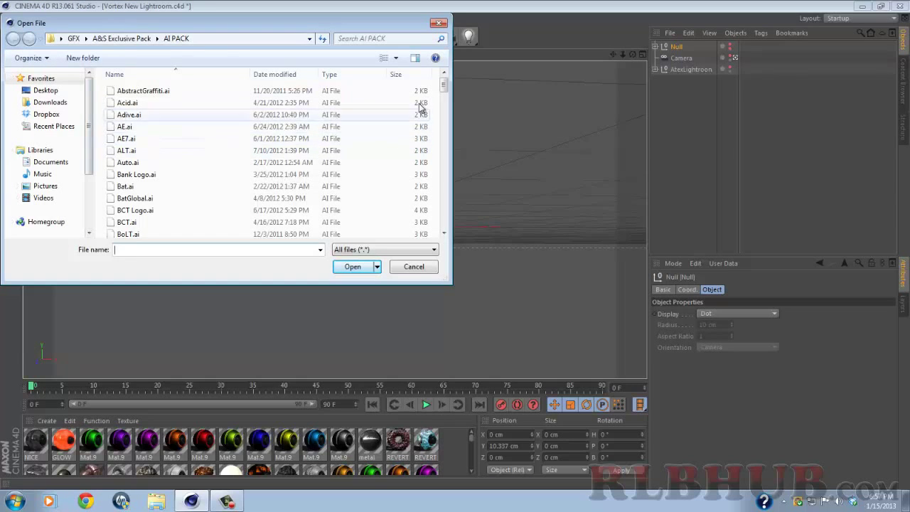
{"action": "left_click_drag", "start_coordinate": [443, 86], "coordinate": [441, 115]}
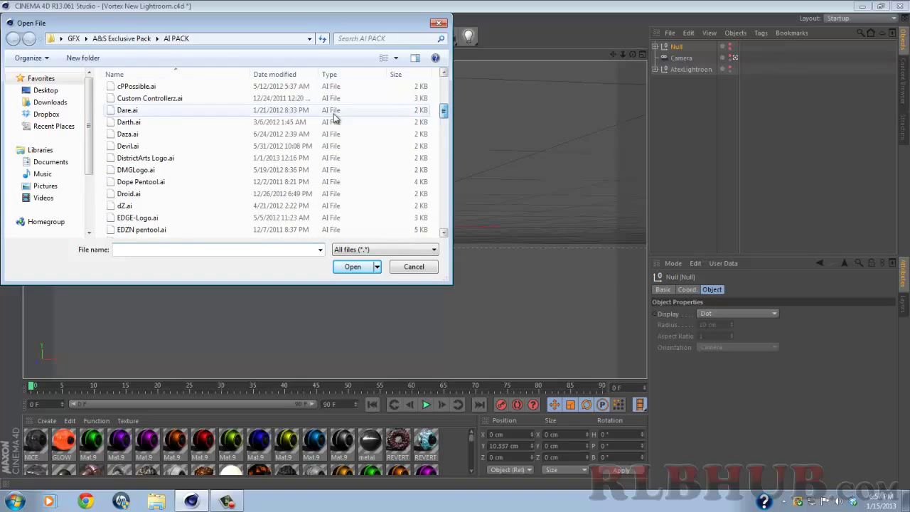
{"action": "left_click", "coordinate": [238, 122]}
{"action": "double_click", "coordinate": [239, 122]}
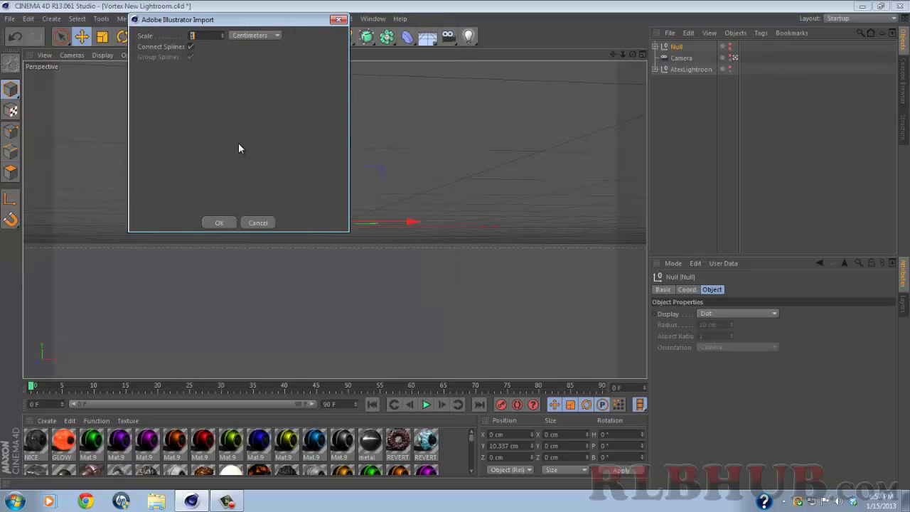
{"action": "left_click", "coordinate": [220, 216]}
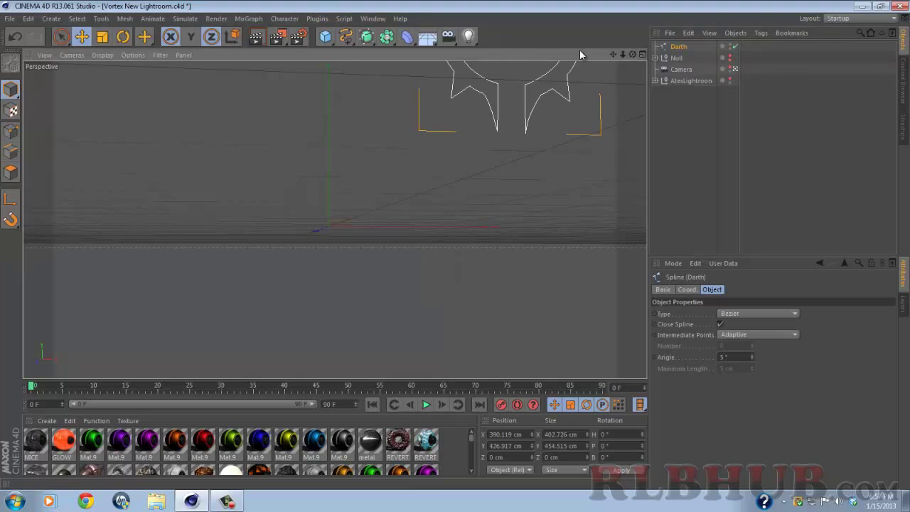
Move the imported Darth spline to the scene's centre, at about X -0.55 cm and Y 2.4 cm.
{"action": "left_click_drag", "start_coordinate": [622, 54], "coordinate": [453, 244]}
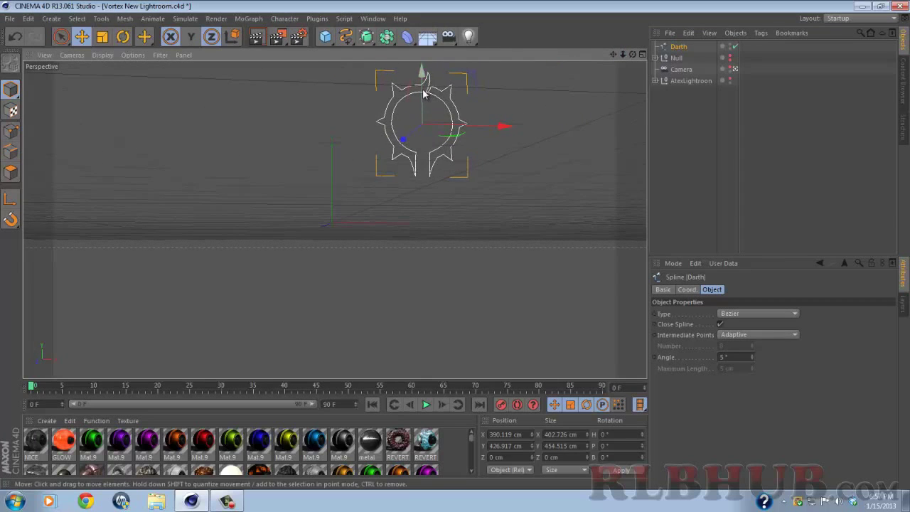
{"action": "left_click_drag", "start_coordinate": [423, 92], "coordinate": [422, 191]}
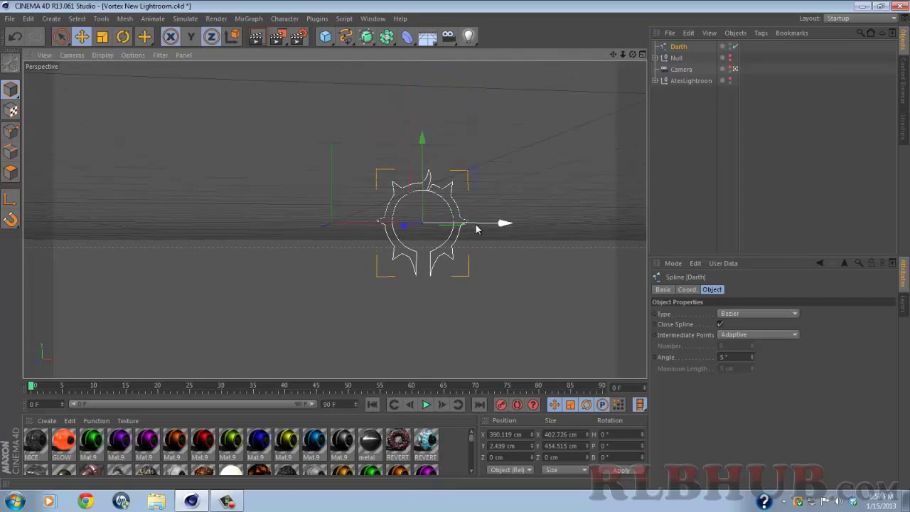
{"action": "left_click_drag", "start_coordinate": [476, 229], "coordinate": [395, 215]}
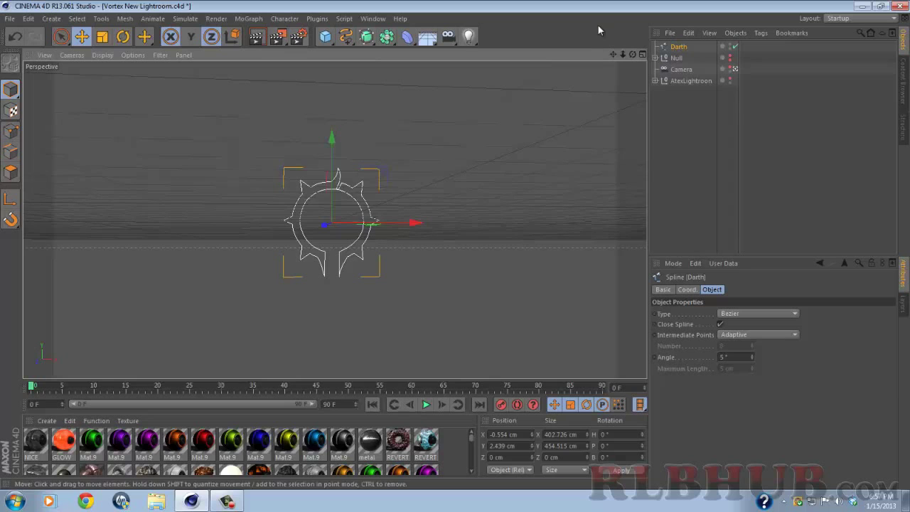
{"action": "left_click_drag", "start_coordinate": [622, 54], "coordinate": [455, 244]}
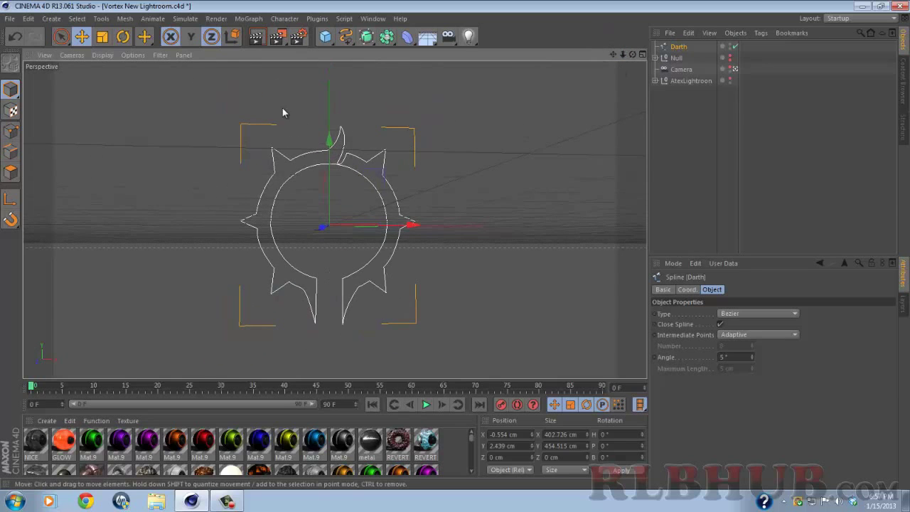
Add an Extrude NURBS object and place the Darth spline inside it.
{"action": "left_click_drag", "start_coordinate": [367, 36], "coordinate": [490, 59]}
{"action": "left_click_drag", "start_coordinate": [678, 58], "coordinate": [686, 48]}
{"action": "left_click", "coordinate": [654, 47]}
{"action": "left_click", "coordinate": [679, 47]}
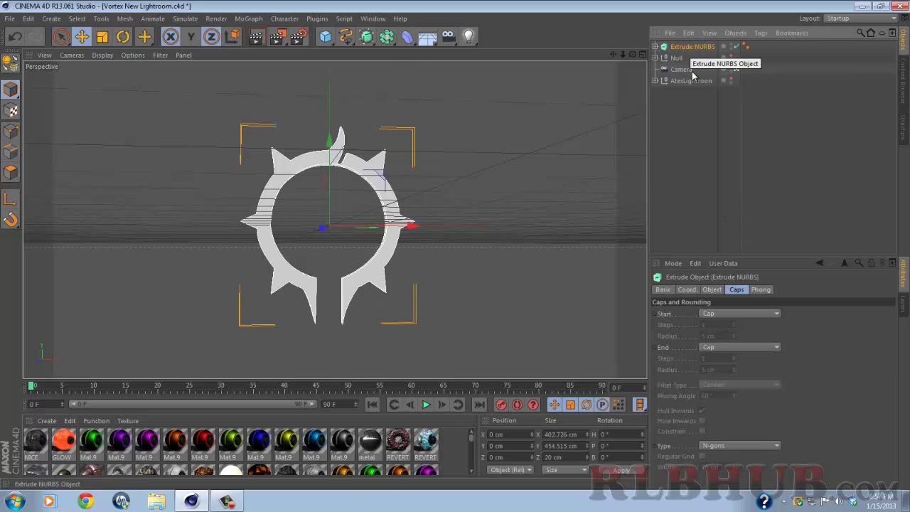
Set both the start and end caps of the Extrude NURBS to Fillet Cap.
{"action": "left_click", "coordinate": [740, 313]}
{"action": "left_click", "coordinate": [734, 359]}
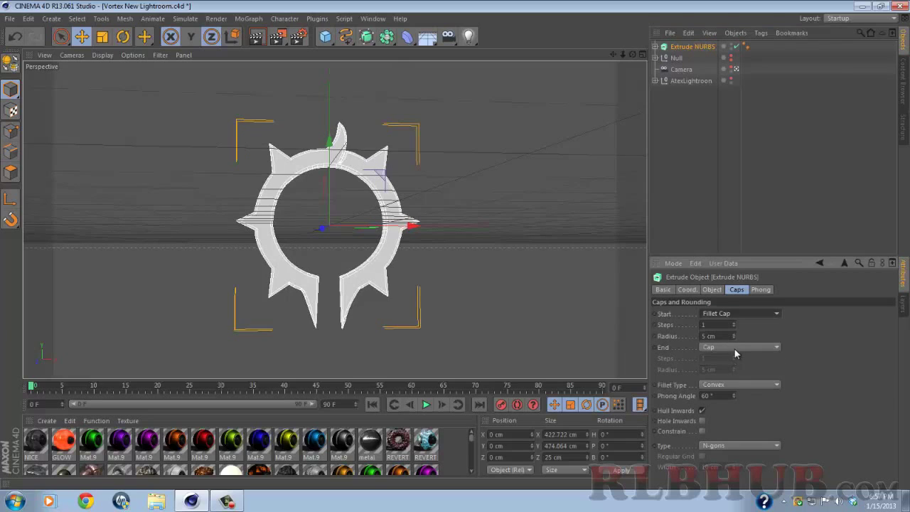
{"action": "left_click", "coordinate": [735, 347]}
{"action": "left_click", "coordinate": [724, 392]}
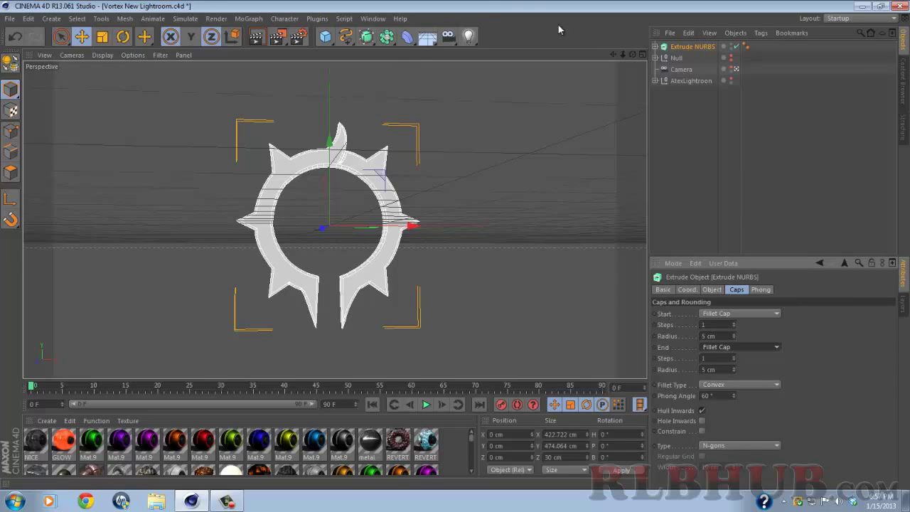
Set the Extrude NURBS movement along Z to 65 cm.
{"action": "left_click_drag", "start_coordinate": [455, 244], "coordinate": [455, 244], "text": "alt"}
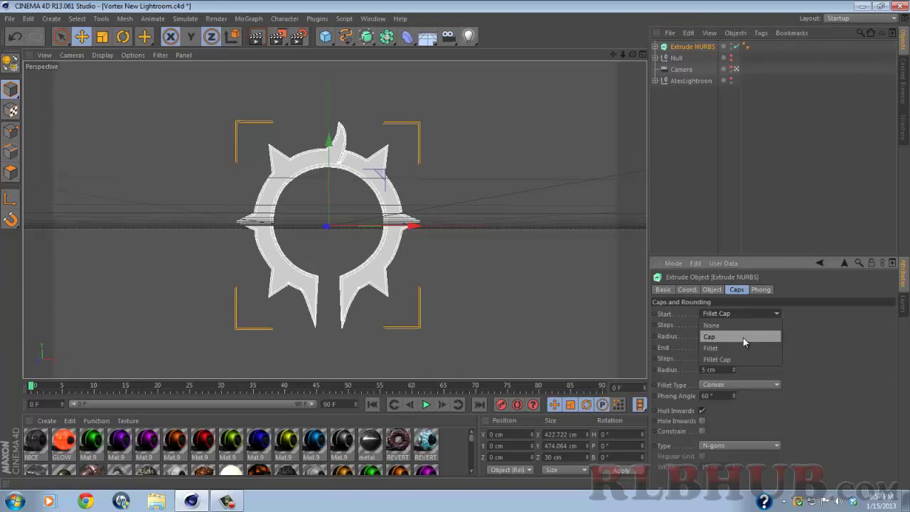
{"action": "left_click", "coordinate": [712, 290]}
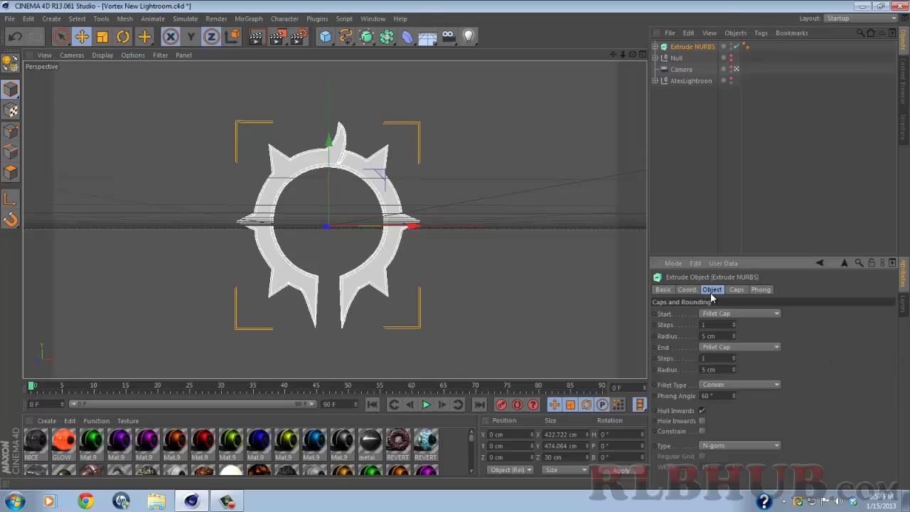
{"action": "double_click", "coordinate": [808, 318]}
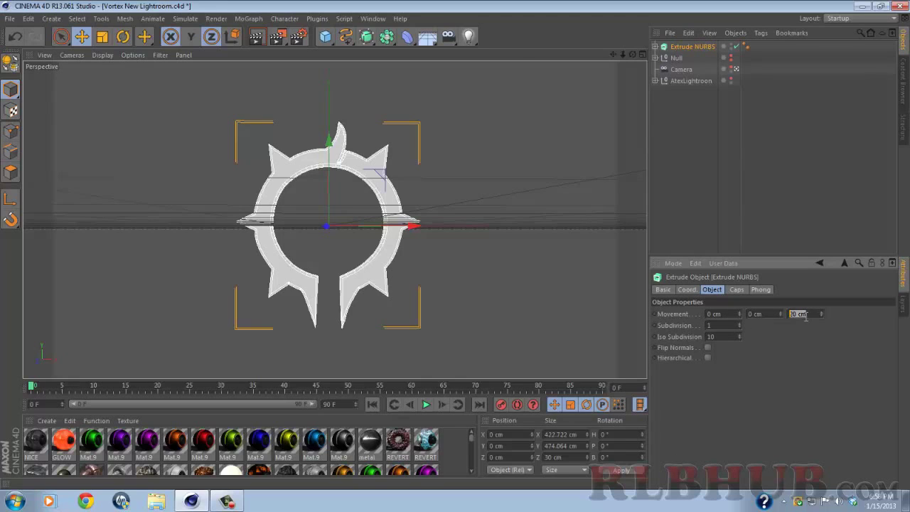
{"action": "type", "text": "65"}
{"action": "key", "text": "Return"}
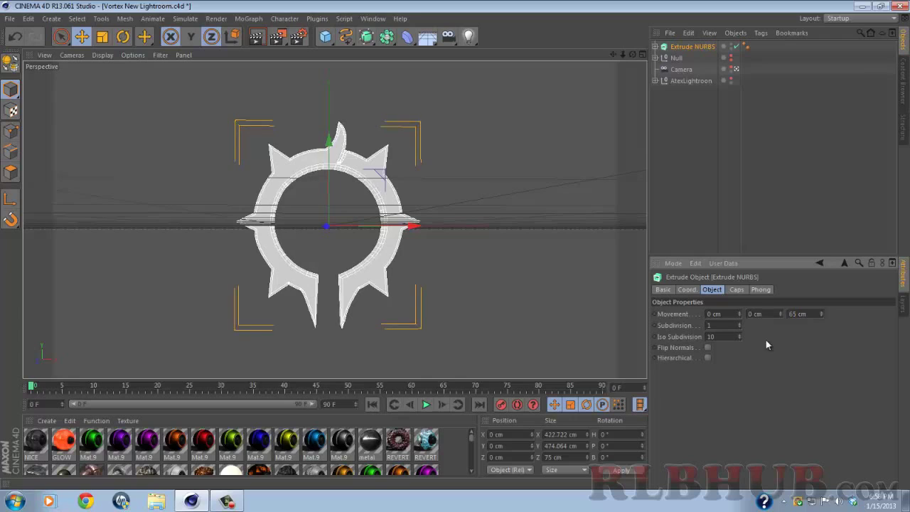
Set the start and end fillet cap radii of the Extrude NURBS to 0.365 cm.
{"action": "left_click", "coordinate": [734, 290]}
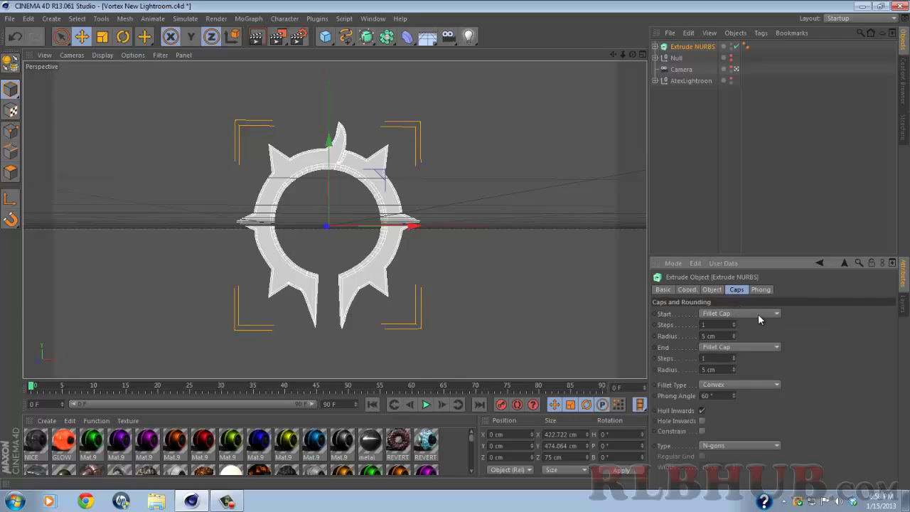
{"action": "left_click", "coordinate": [758, 314]}
{"action": "left_click", "coordinate": [742, 356]}
{"action": "left_click_drag", "start_coordinate": [734, 336], "coordinate": [735, 331]}
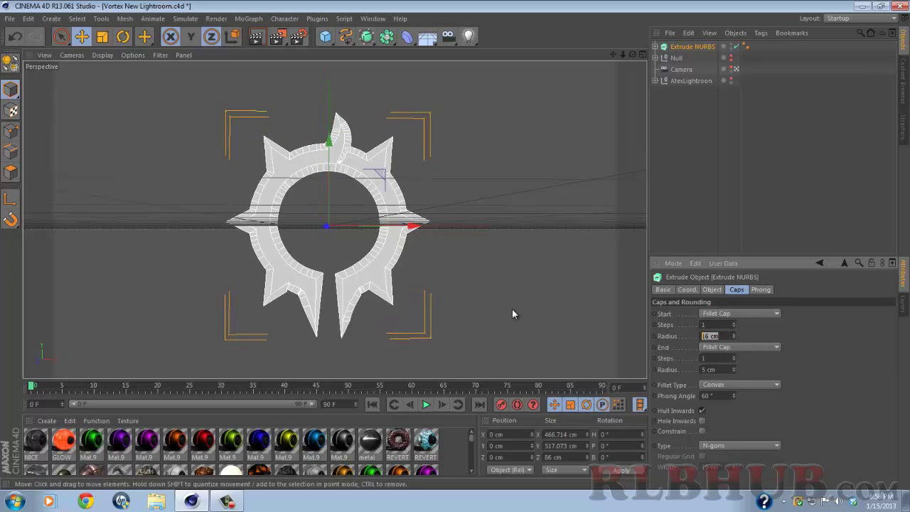
{"action": "type", "text": "0.365"}
{"action": "key", "text": "Return"}
{"action": "double_click", "coordinate": [716, 370]}
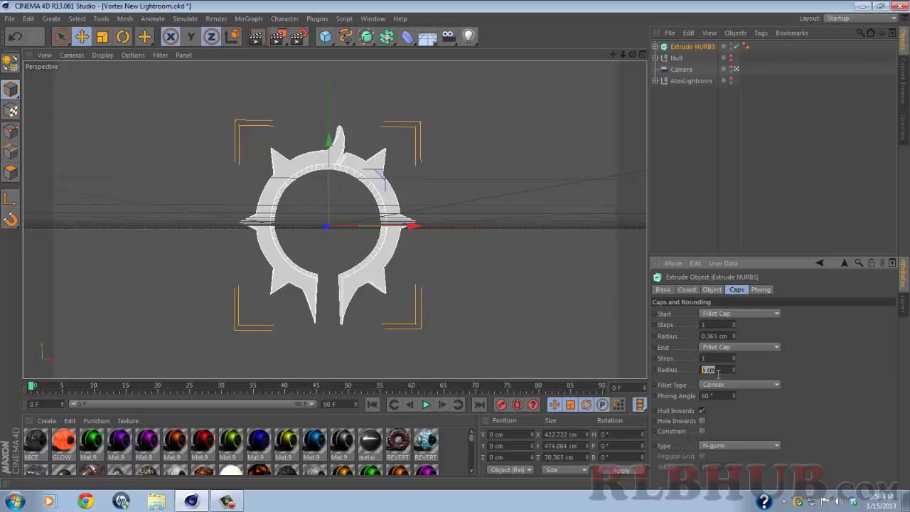
{"action": "type", "text": "0.365"}
{"action": "key", "text": "Return"}
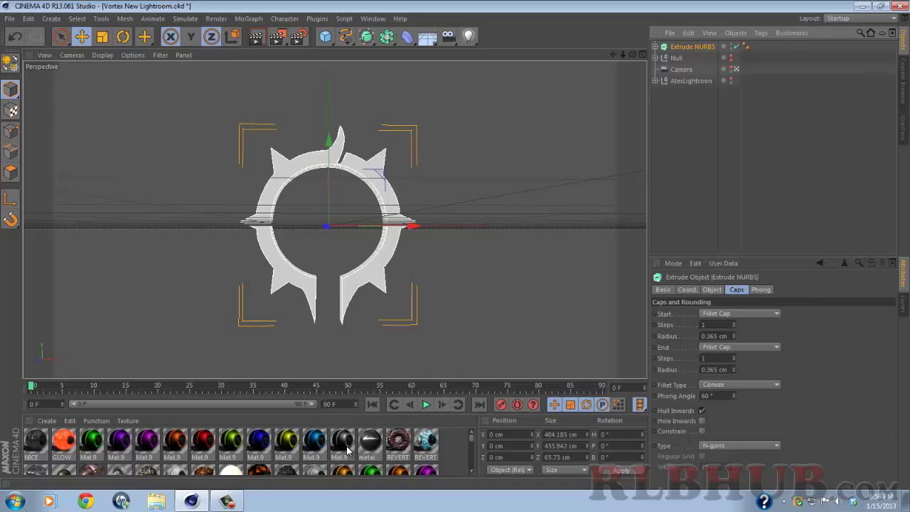
Apply the black Mat.9 material to the Extrude NURBS and duplicate the object.
{"action": "left_click_drag", "start_coordinate": [348, 450], "coordinate": [695, 47]}
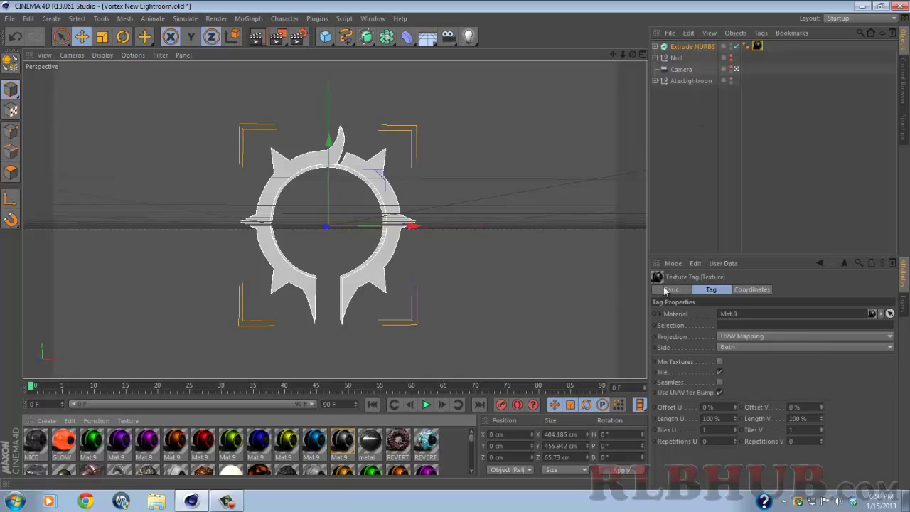
{"action": "left_click", "coordinate": [692, 47]}
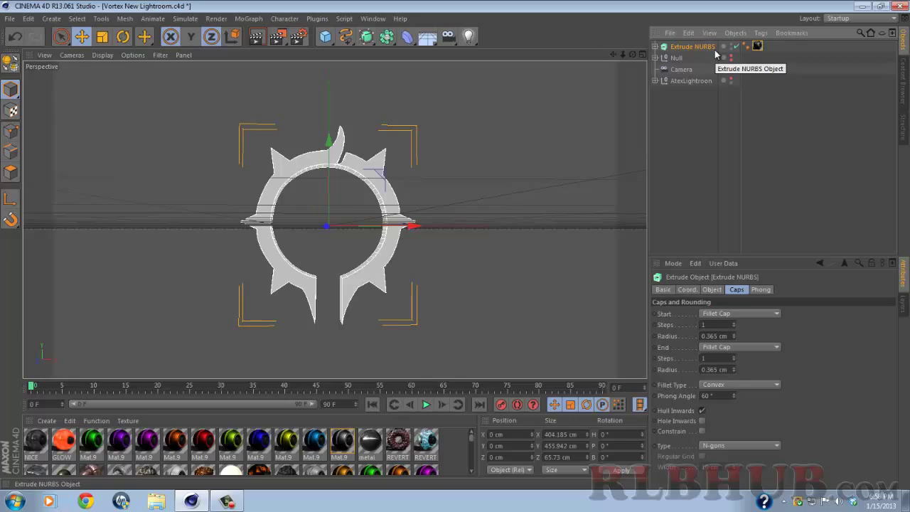
{"action": "key", "text": "ctrl+c"}
{"action": "key", "text": "ctrl+v"}
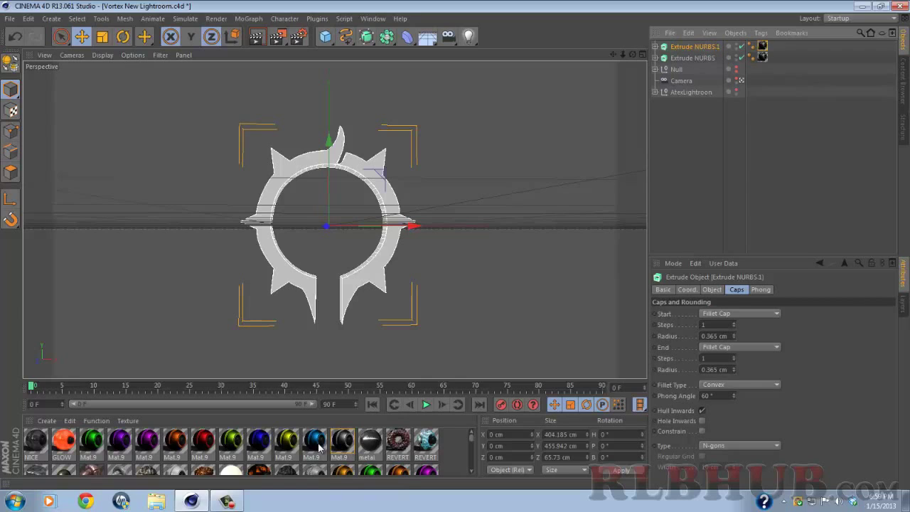
Replace the duplicate's material with the blue Mat.9 and set its start and end fillet radii to 3 cm.
{"action": "left_click_drag", "start_coordinate": [315, 447], "coordinate": [763, 47]}
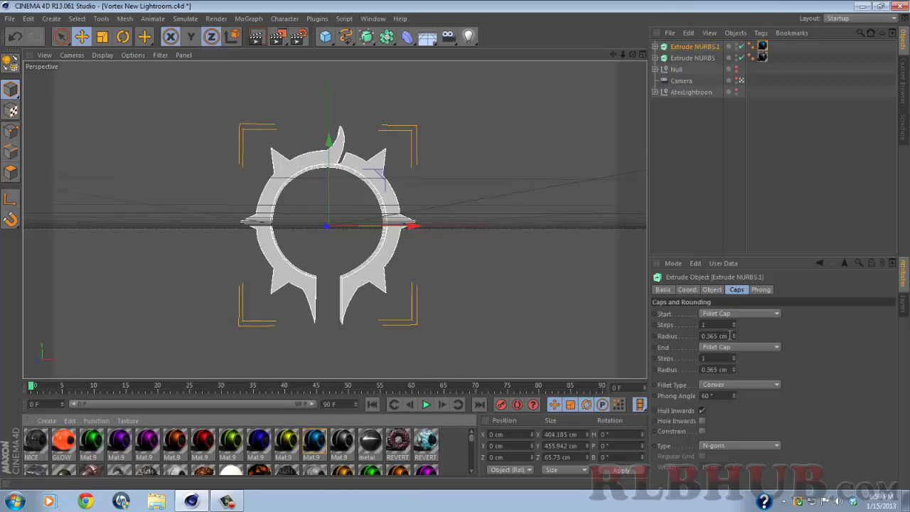
{"action": "double_click", "coordinate": [730, 336]}
{"action": "type", "text": "3"}
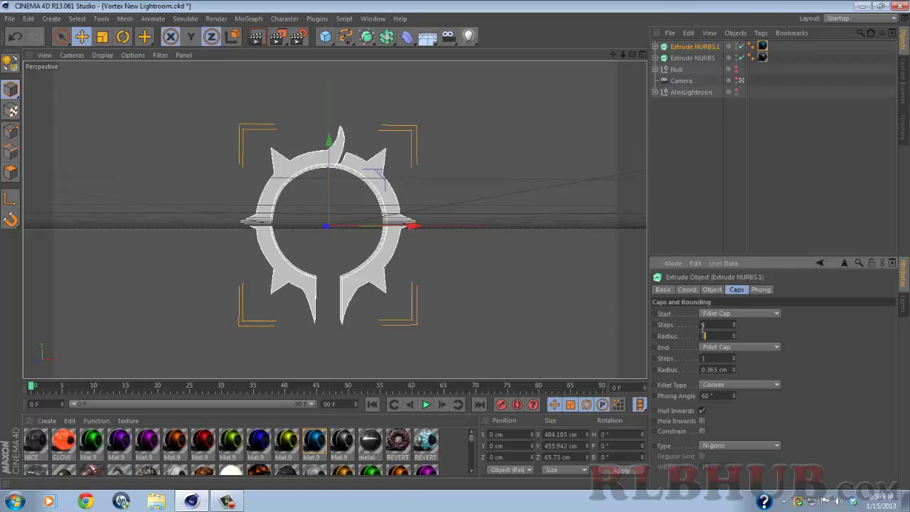
{"action": "double_click", "coordinate": [724, 365]}
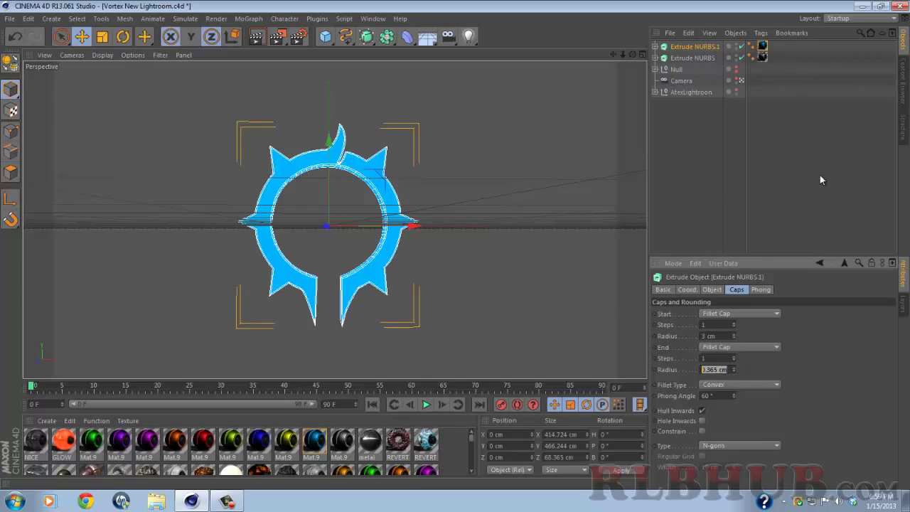
{"action": "type", "text": "3"}
{"action": "key", "text": "Return"}
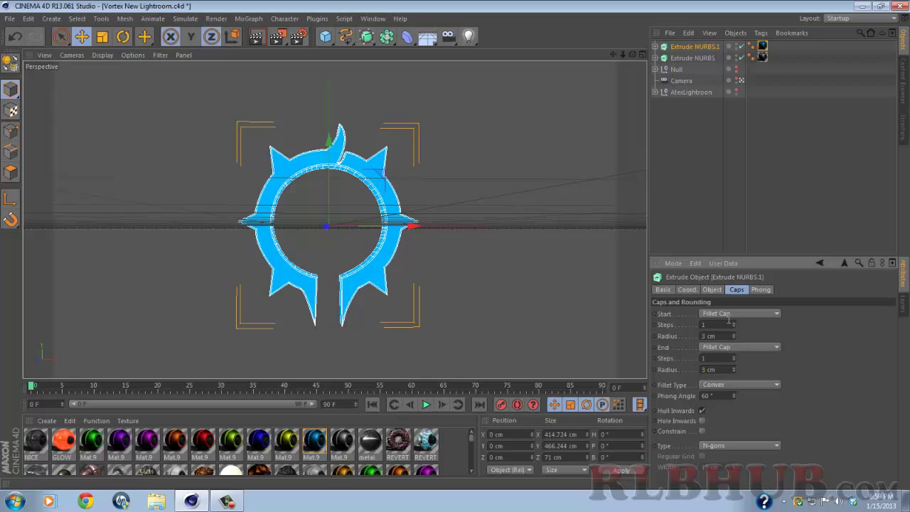
{"action": "left_click", "coordinate": [713, 290]}
{"action": "left_click", "coordinate": [735, 290]}
{"action": "left_click", "coordinate": [714, 335]}
{"action": "double_click", "coordinate": [708, 370]}
{"action": "key", "text": "End"}
Set the blue duplicate's extrusion movement along Z to 3 cm.
{"action": "left_click", "coordinate": [712, 289]}
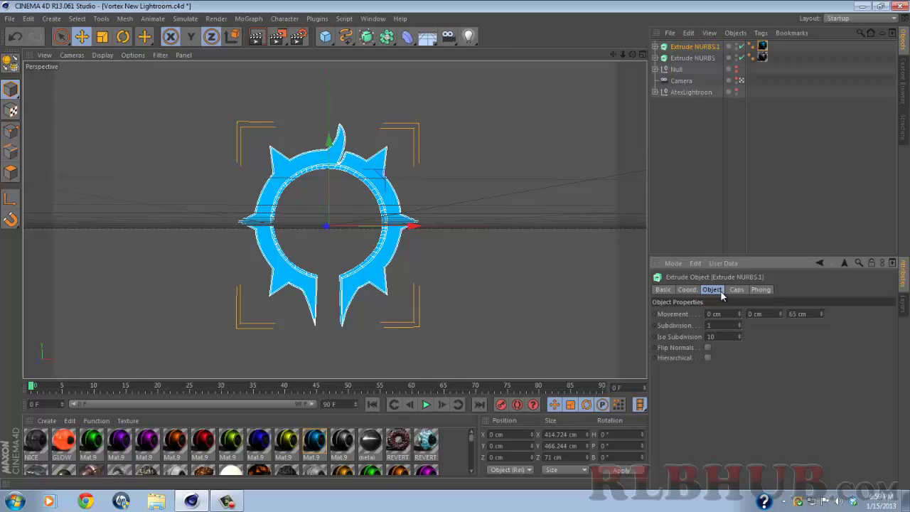
{"action": "left_click_drag", "start_coordinate": [812, 317], "coordinate": [788, 314]}
{"action": "type", "text": "3"}
{"action": "key", "text": "Return"}
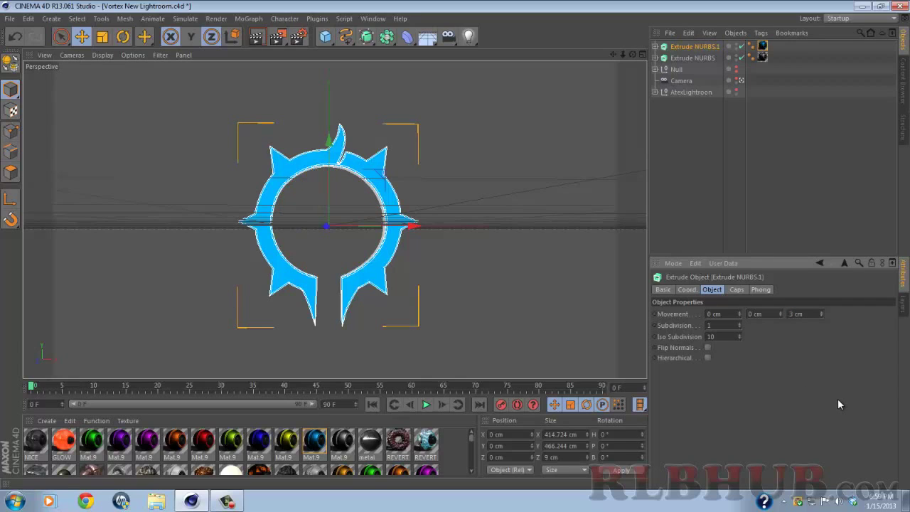
Show all four views and move the blue duplicate along Z to 10 cm in the Top view.
{"action": "left_click", "coordinate": [642, 55]}
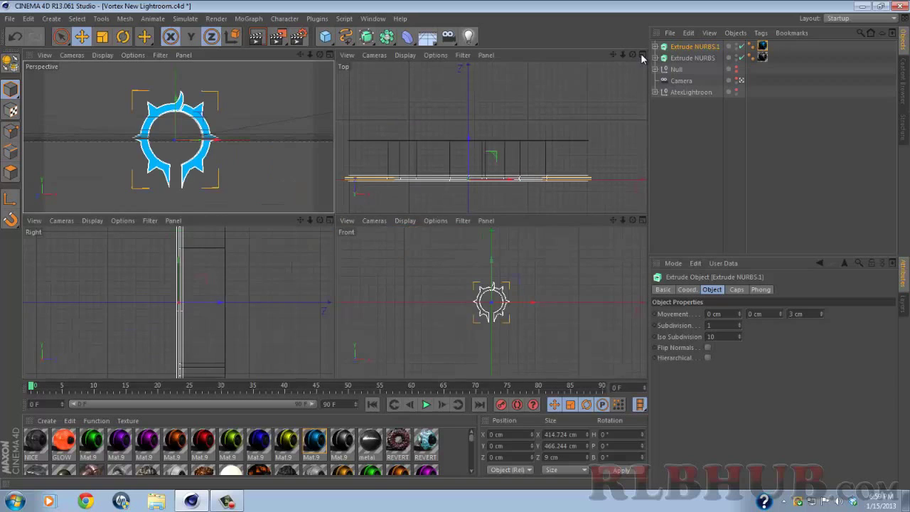
{"action": "left_click_drag", "start_coordinate": [613, 55], "coordinate": [624, 30]}
{"action": "left_click_drag", "start_coordinate": [310, 221], "coordinate": [332, 199]}
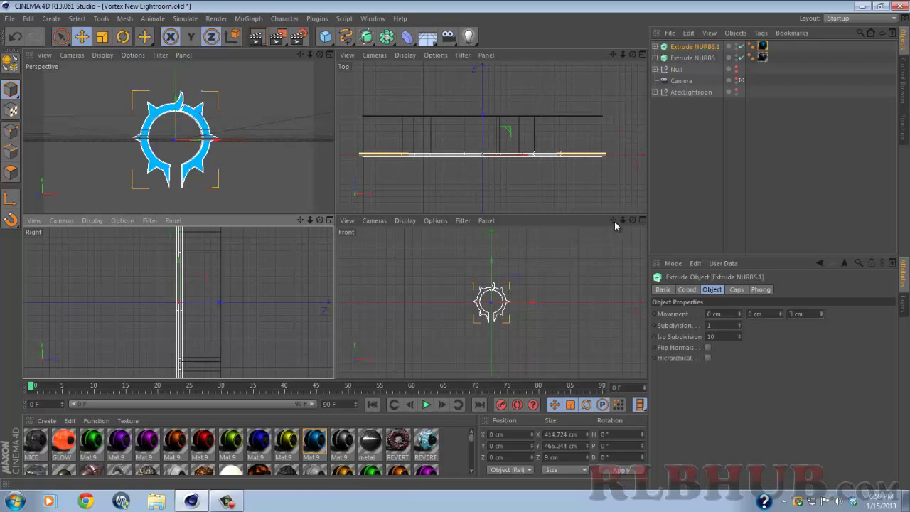
{"action": "left_click", "coordinate": [482, 116]}
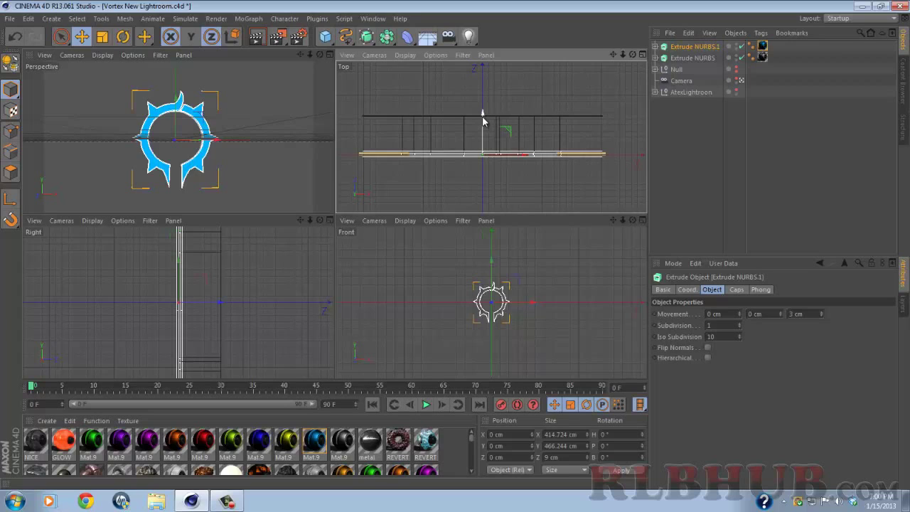
{"action": "left_click_drag", "start_coordinate": [482, 117], "coordinate": [483, 118]}
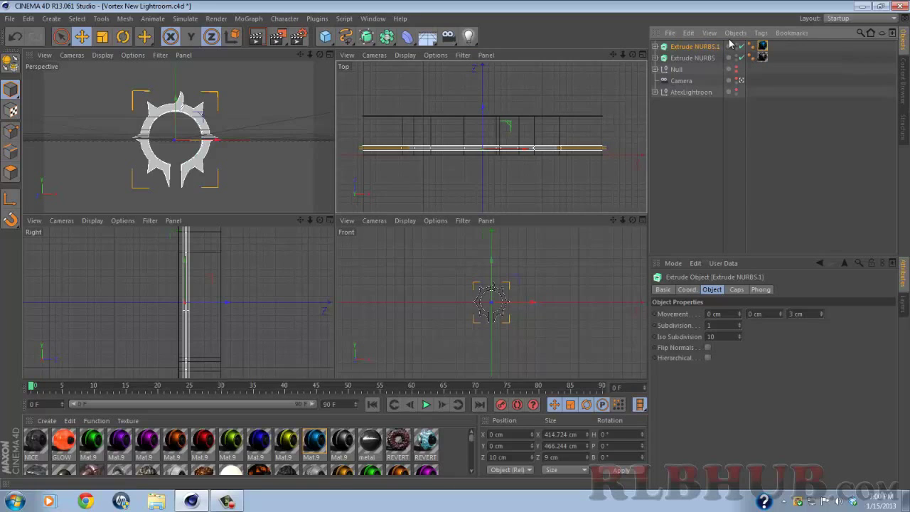
Duplicate the thin blue extrusion, replacing the copy's material with the black Mat.9, and move it along Z to 20 cm.
{"action": "key", "text": "ctrl+c"}
{"action": "key", "text": "ctrl+v"}
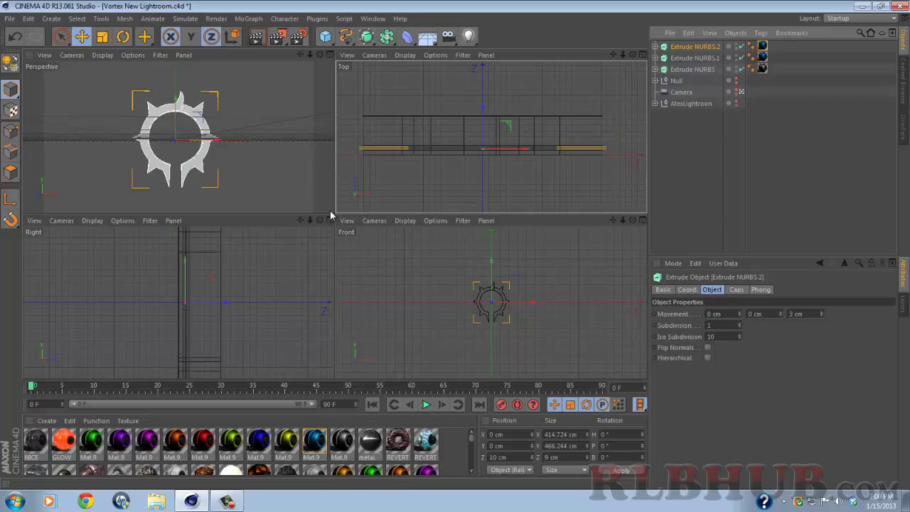
{"action": "left_click", "coordinate": [803, 315]}
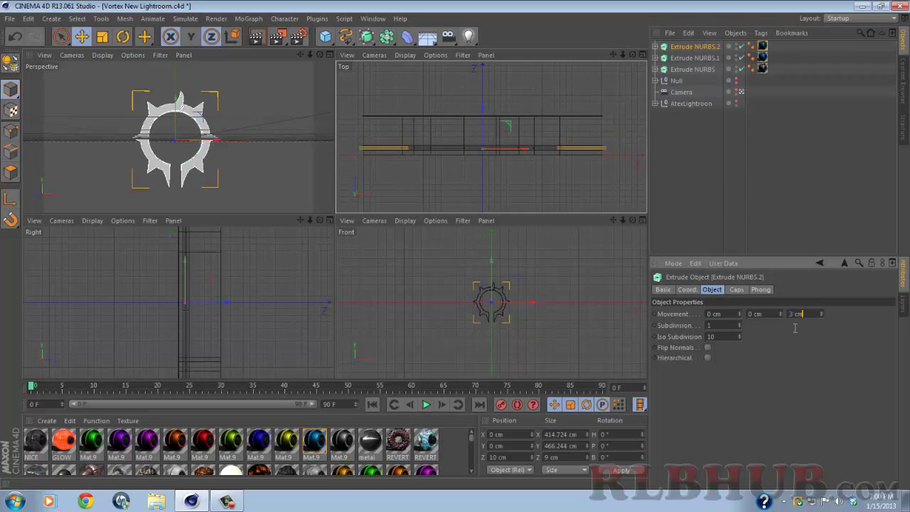
{"action": "type", "text": "3 cm"}
{"action": "left_click", "coordinate": [736, 290]}
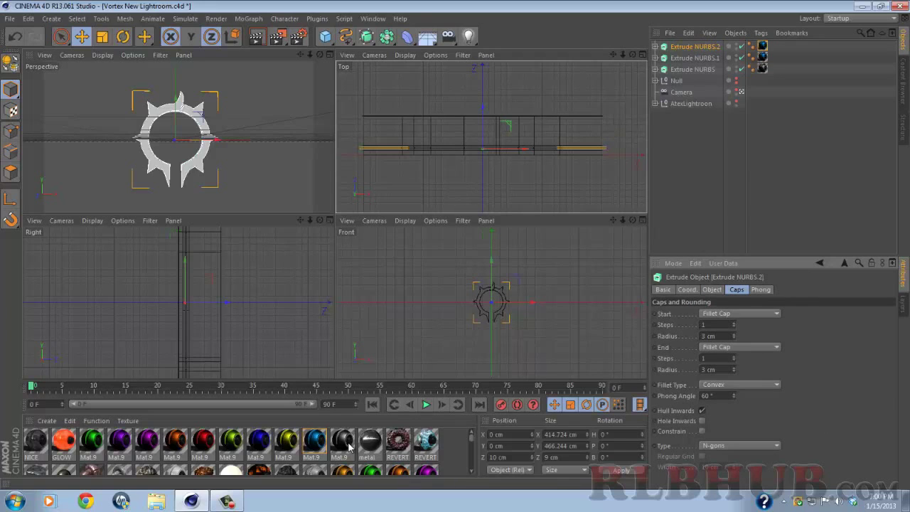
{"action": "left_click_drag", "start_coordinate": [347, 445], "coordinate": [765, 47]}
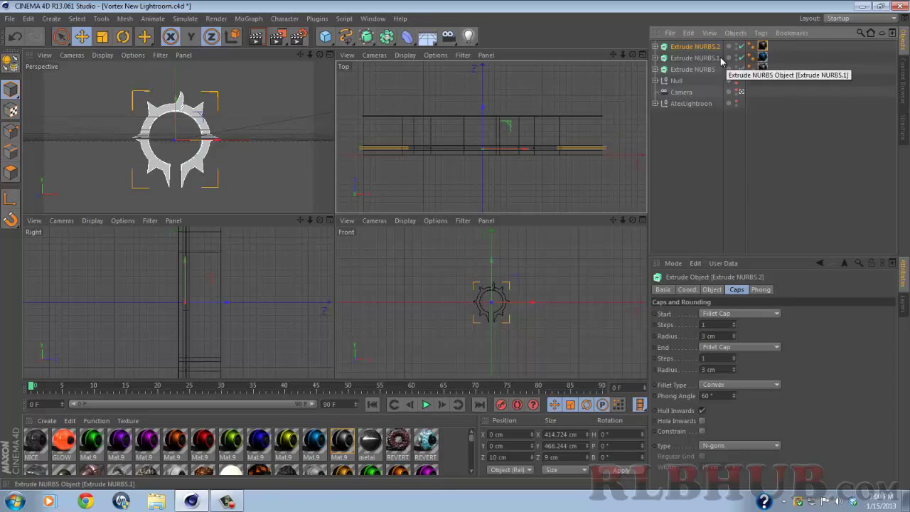
{"action": "left_click", "coordinate": [483, 122]}
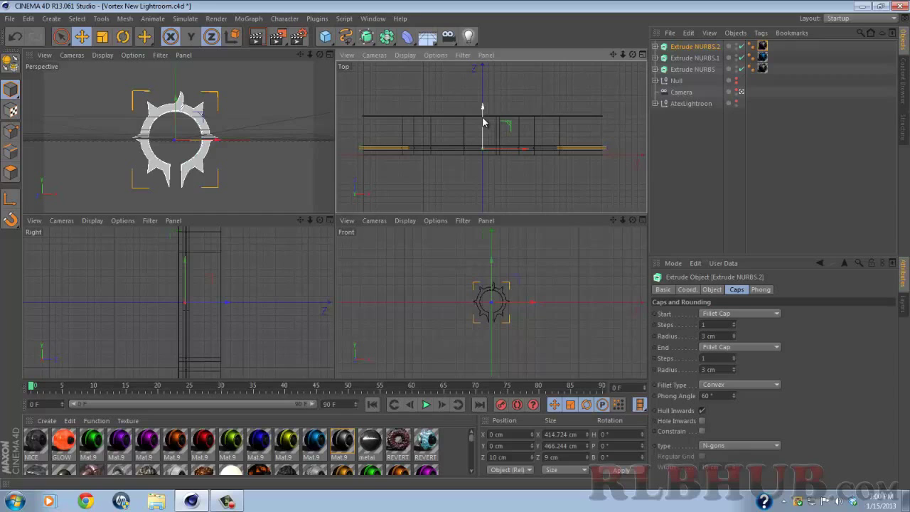
{"action": "left_click_drag", "start_coordinate": [483, 122], "coordinate": [483, 117]}
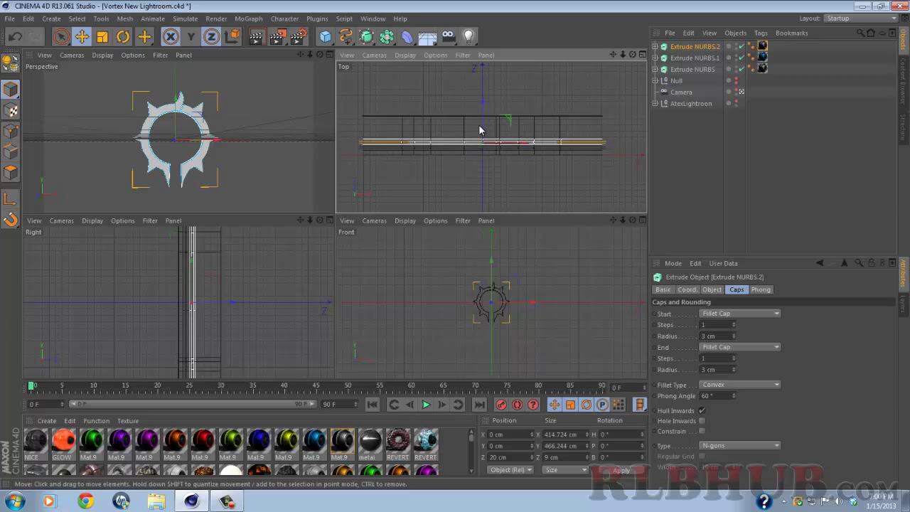
Duplicate the thin blue and black extrusions together and move the copied pair along Z to 35 cm in the Top view.
{"action": "left_click", "coordinate": [698, 60]}
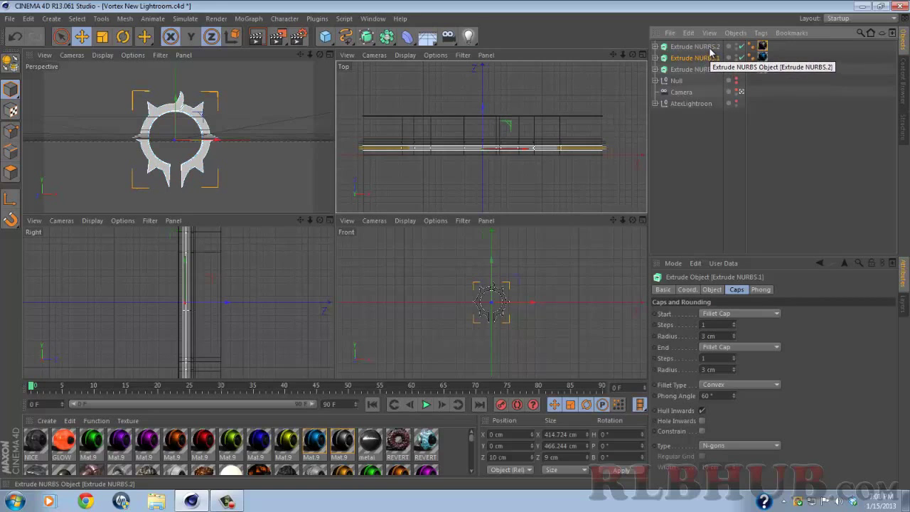
{"action": "left_click", "coordinate": [709, 47], "text": "ctrl"}
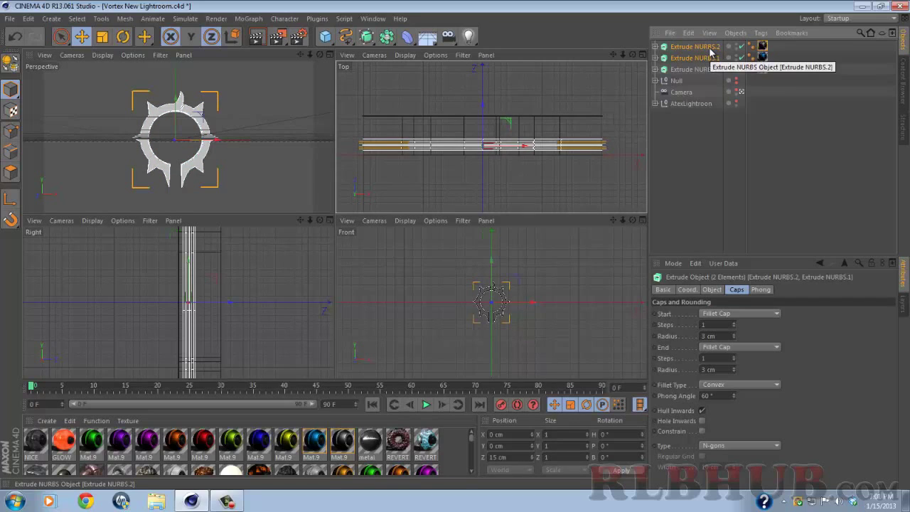
{"action": "left_click", "coordinate": [712, 58], "text": "ctrl"}
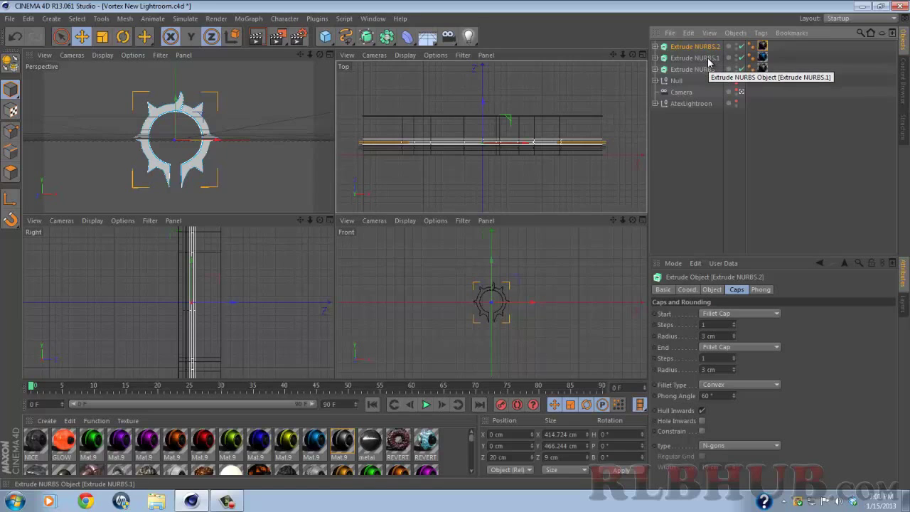
{"action": "left_click", "coordinate": [708, 59], "text": "ctrl"}
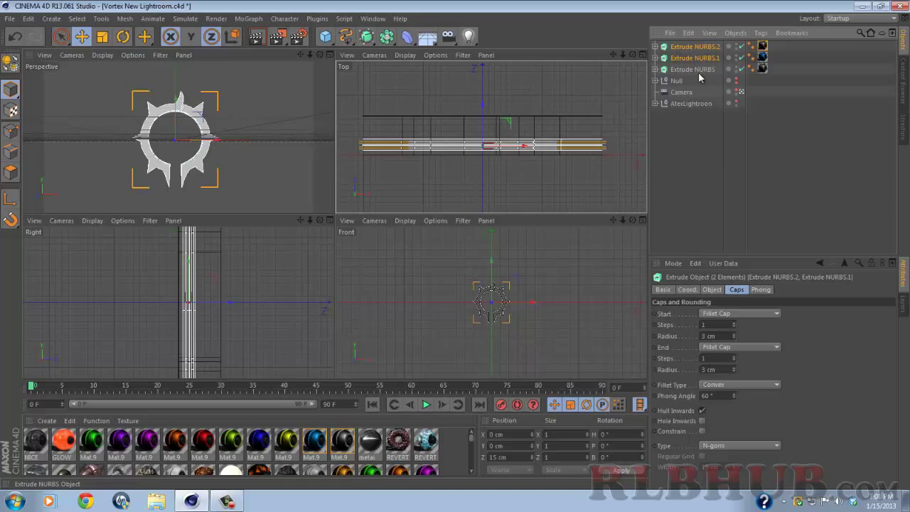
{"action": "left_click", "coordinate": [700, 71]}
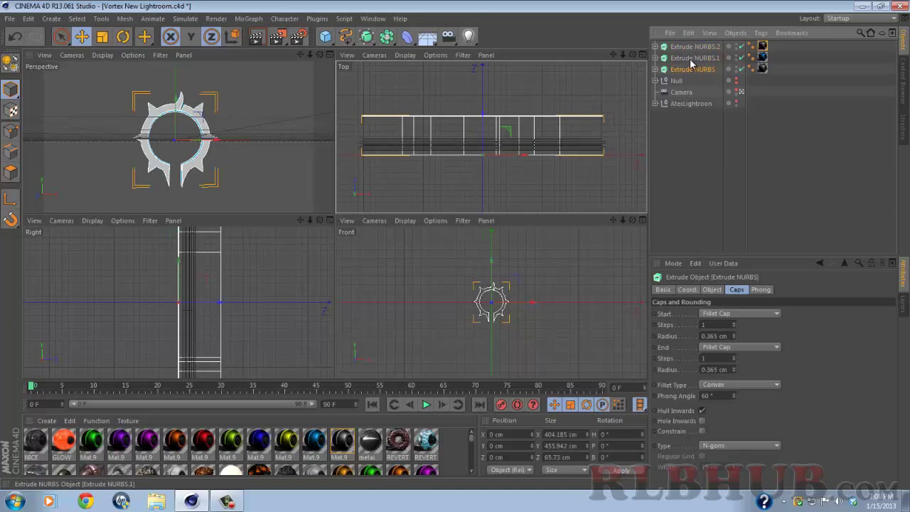
{"action": "left_click", "coordinate": [702, 47]}
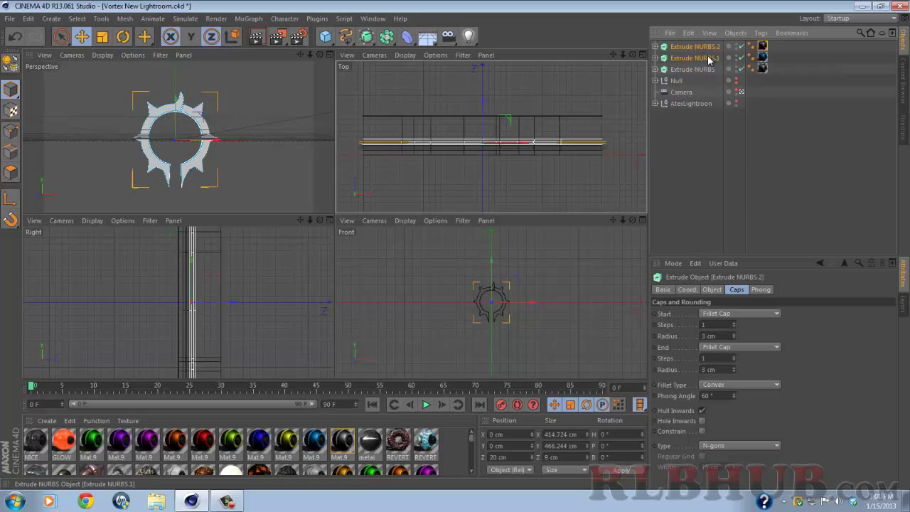
{"action": "left_click", "coordinate": [707, 59], "text": "ctrl"}
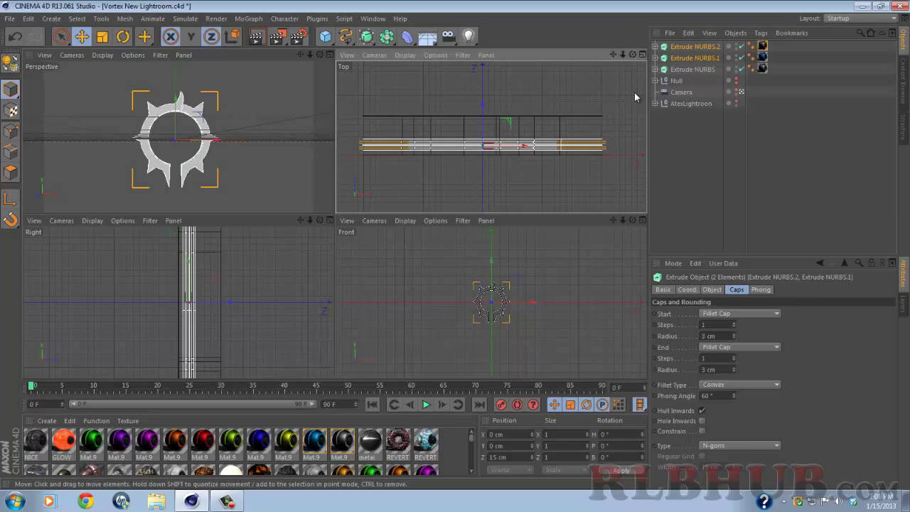
{"action": "key", "text": "ctrl+c"}
{"action": "key", "text": "ctrl+v"}
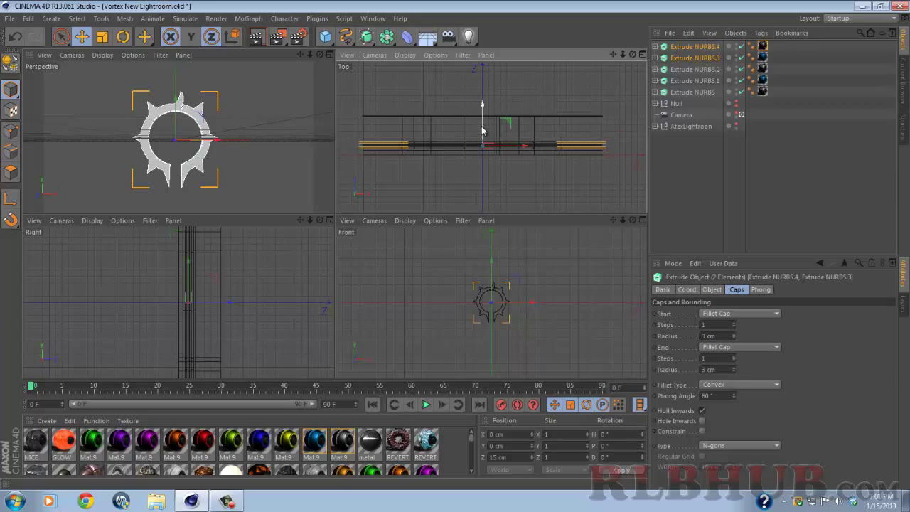
{"action": "left_click_drag", "start_coordinate": [483, 130], "coordinate": [481, 118]}
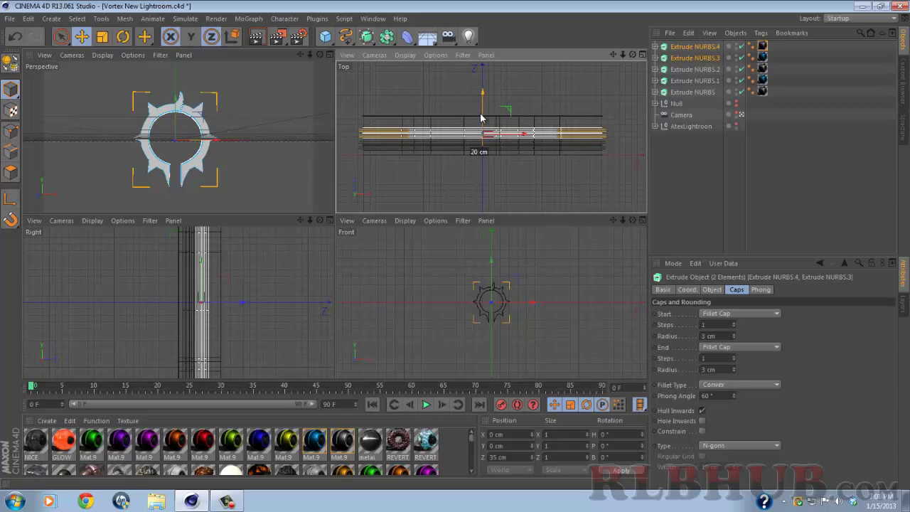
{"action": "left_click_drag", "start_coordinate": [481, 118], "coordinate": [481, 118]}
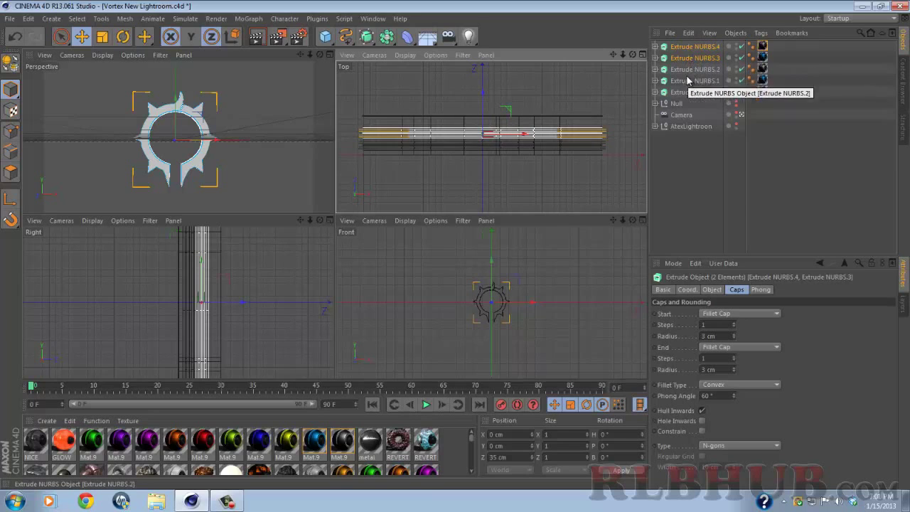
Duplicate the copied blue and black pair once more and move the new pair along Z to 55 cm.
{"action": "key", "text": "ctrl+c"}
{"action": "key", "text": "ctrl+v"}
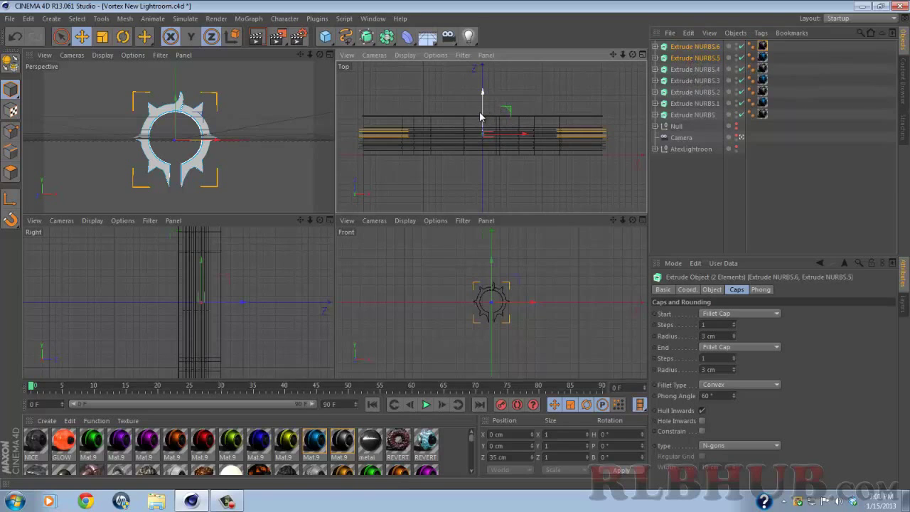
{"action": "left_click_drag", "start_coordinate": [481, 116], "coordinate": [483, 106]}
Maximize the Perspective view and render a preview of the layered logo.
{"action": "left_click", "coordinate": [330, 56]}
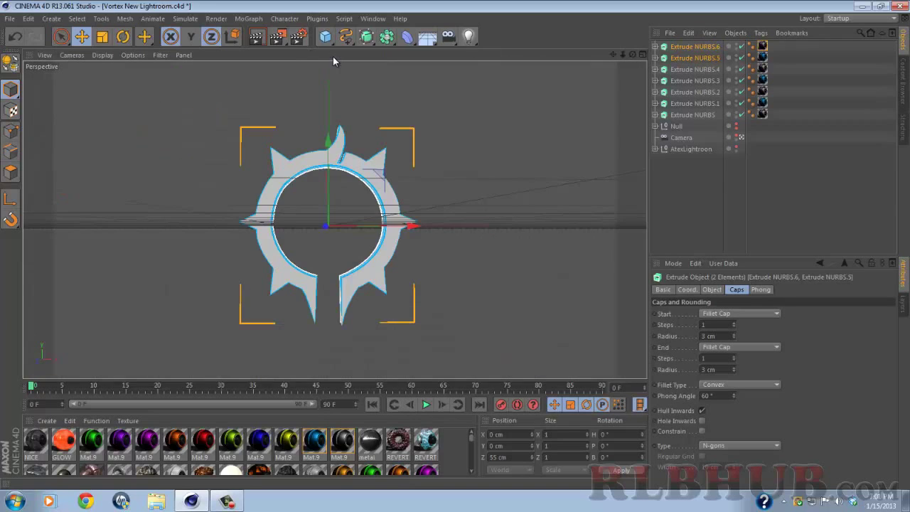
{"action": "left_click", "coordinate": [257, 37]}
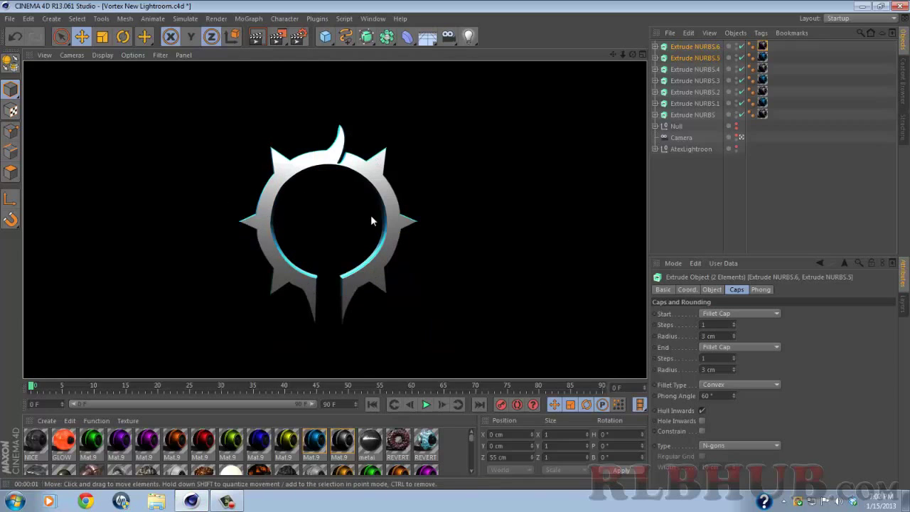
{"action": "left_click", "coordinate": [698, 46]}
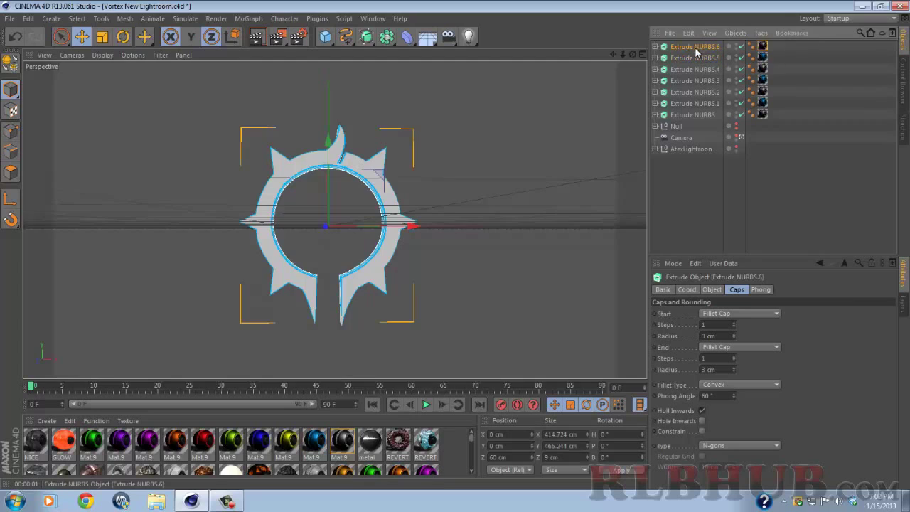
Create a Null object and group all the Extrude NURBS objects inside it, leaving the group collapsed.
{"action": "left_click", "coordinate": [50, 21]}
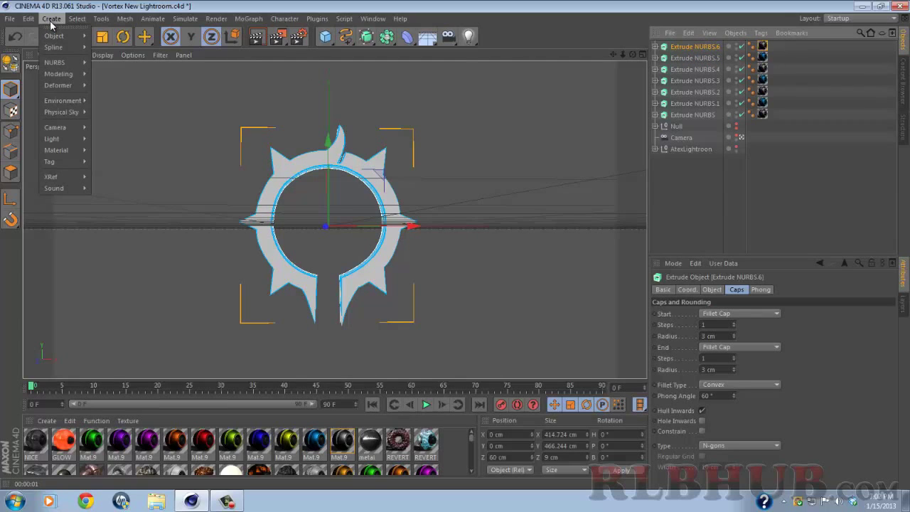
{"action": "mouse_move", "coordinate": [54, 36]}
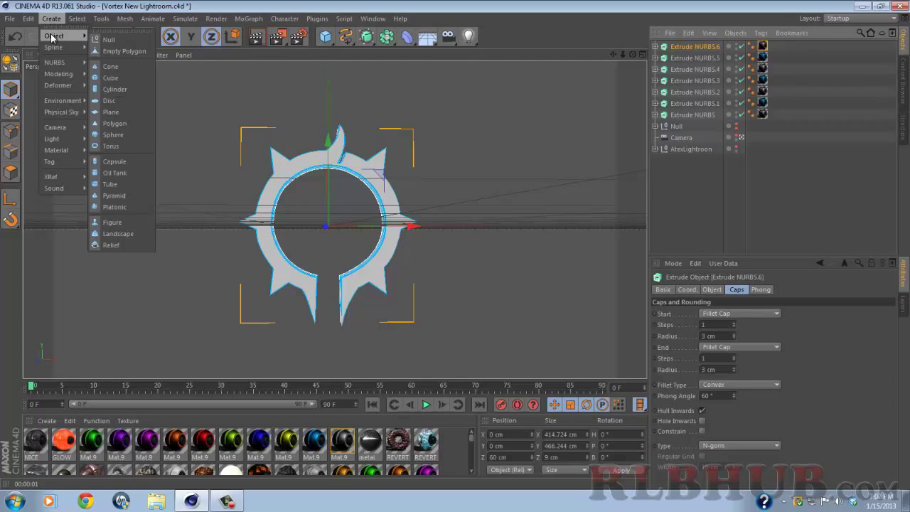
{"action": "left_click", "coordinate": [130, 41]}
{"action": "left_click", "coordinate": [689, 57]}
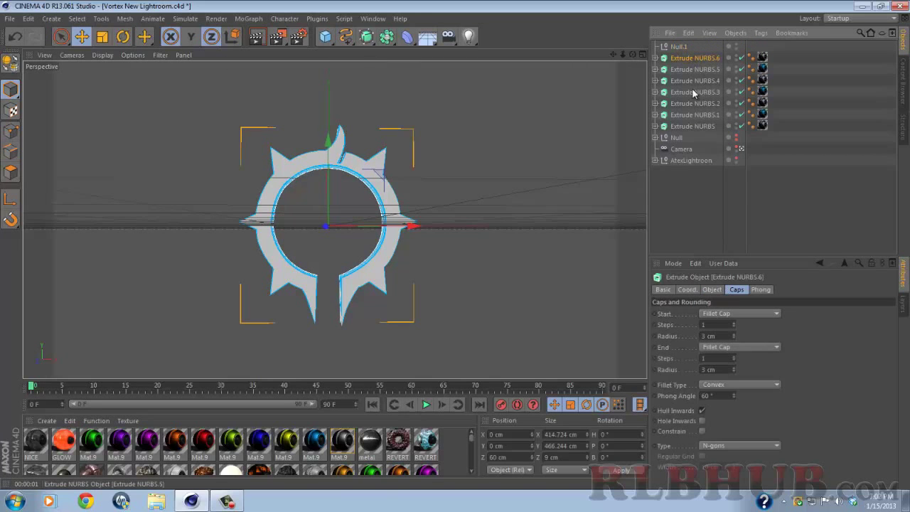
{"action": "left_click", "coordinate": [702, 126], "text": "shift"}
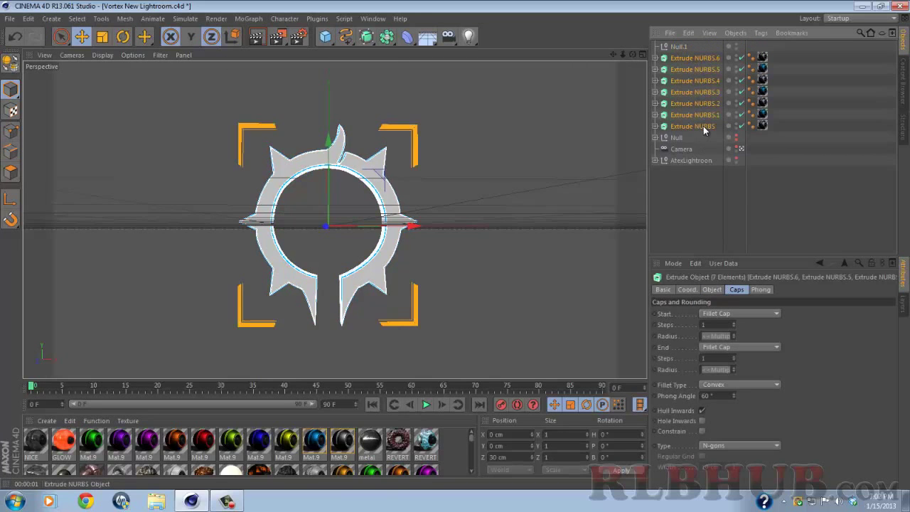
{"action": "left_click", "coordinate": [697, 58]}
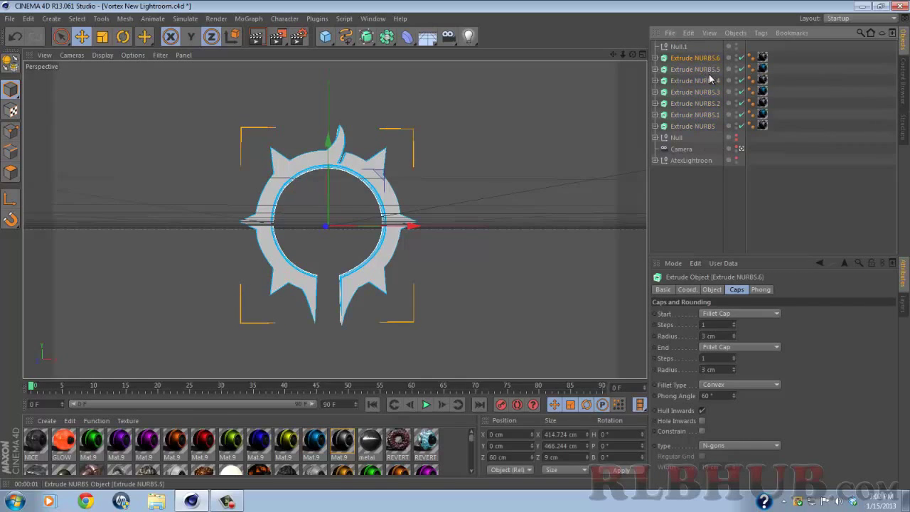
{"action": "left_click", "coordinate": [705, 126], "text": "shift"}
{"action": "left_click_drag", "start_coordinate": [709, 126], "coordinate": [678, 45]}
{"action": "left_click", "coordinate": [653, 46]}
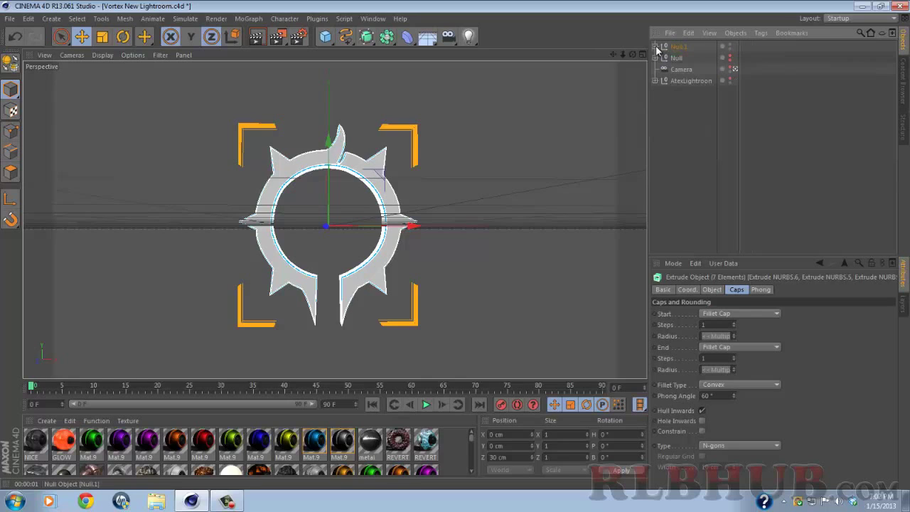
{"action": "left_click", "coordinate": [681, 45]}
{"action": "left_click", "coordinate": [690, 142]}
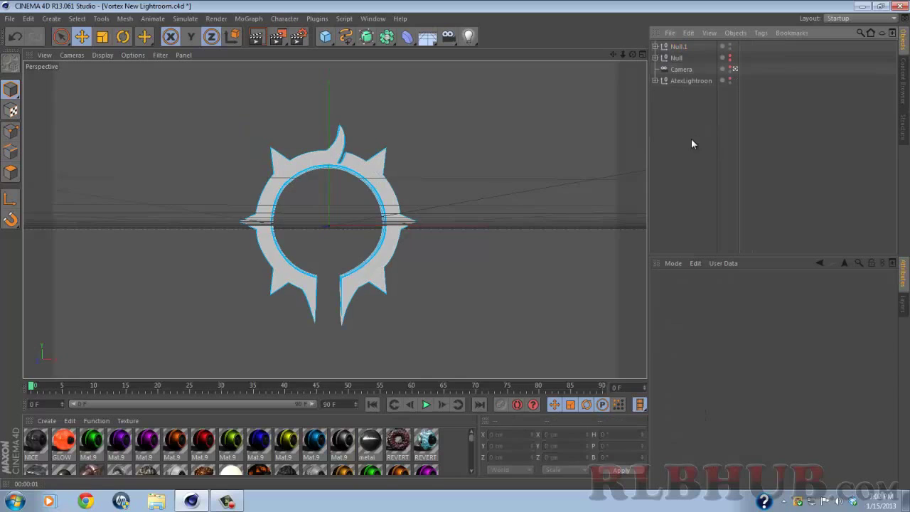
Add a MoGraph Random effector and set its strength to 5% and its seed to 0.
{"action": "left_click", "coordinate": [260, 18]}
{"action": "mouse_move", "coordinate": [262, 39]}
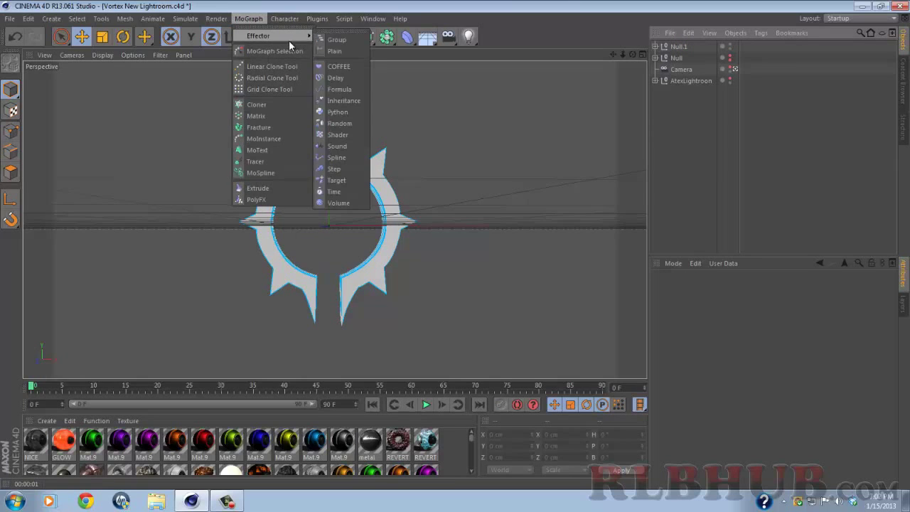
{"action": "left_click", "coordinate": [358, 123]}
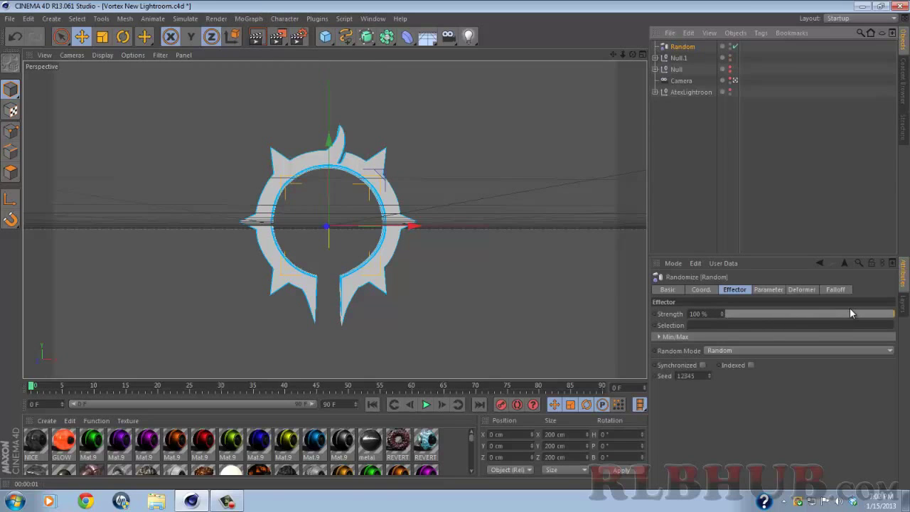
{"action": "left_click_drag", "start_coordinate": [851, 312], "coordinate": [753, 315]}
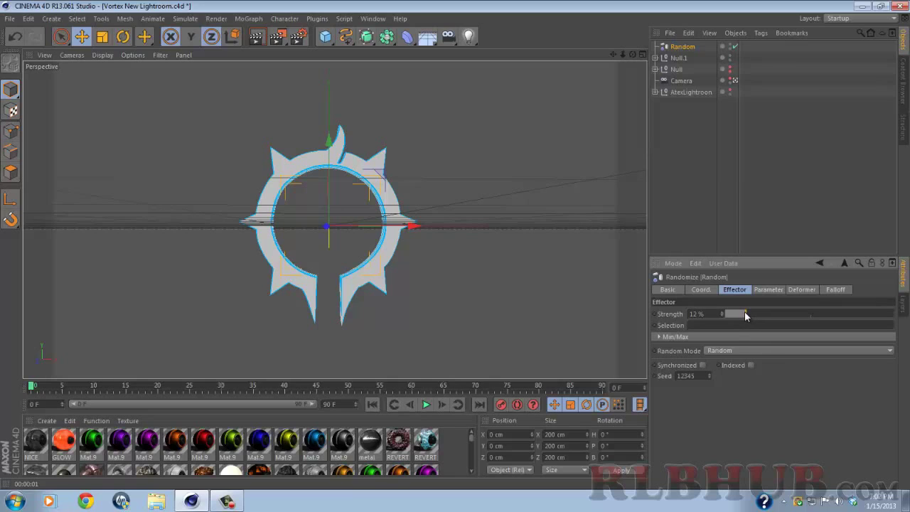
{"action": "left_click_drag", "start_coordinate": [742, 313], "coordinate": [738, 314]}
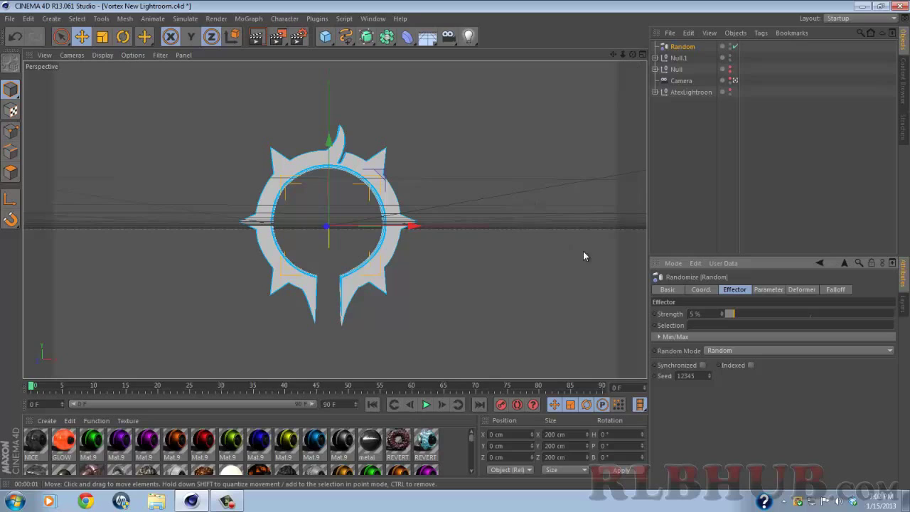
{"action": "left_click", "coordinate": [701, 377]}
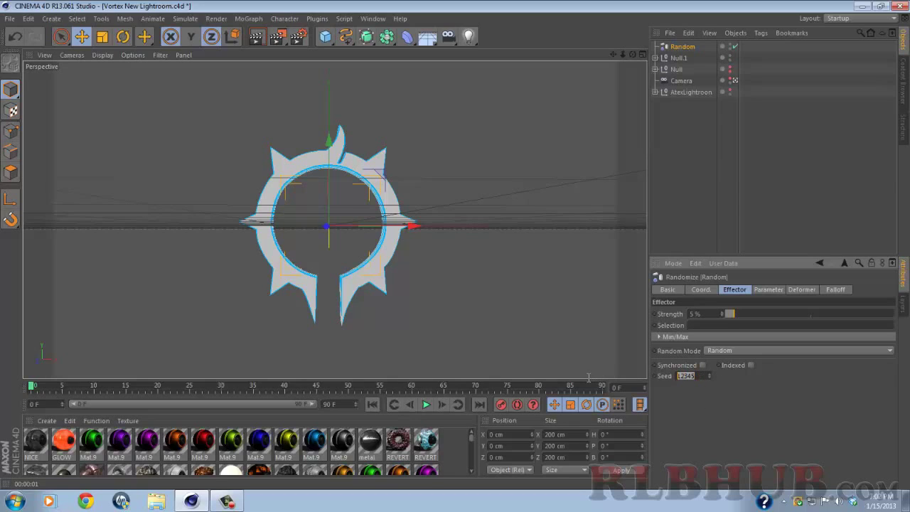
{"action": "type", "text": "0"}
Set the Random effector's position parameters to 30 cm on X, Y and Z.
{"action": "left_click", "coordinate": [766, 290]}
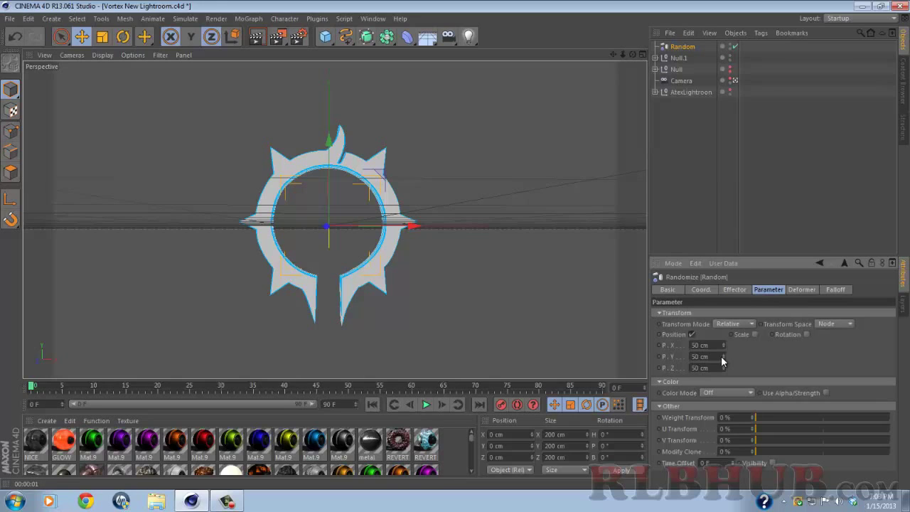
{"action": "left_click", "coordinate": [691, 345]}
{"action": "type", "text": "30"}
{"action": "key", "text": "Tab"}
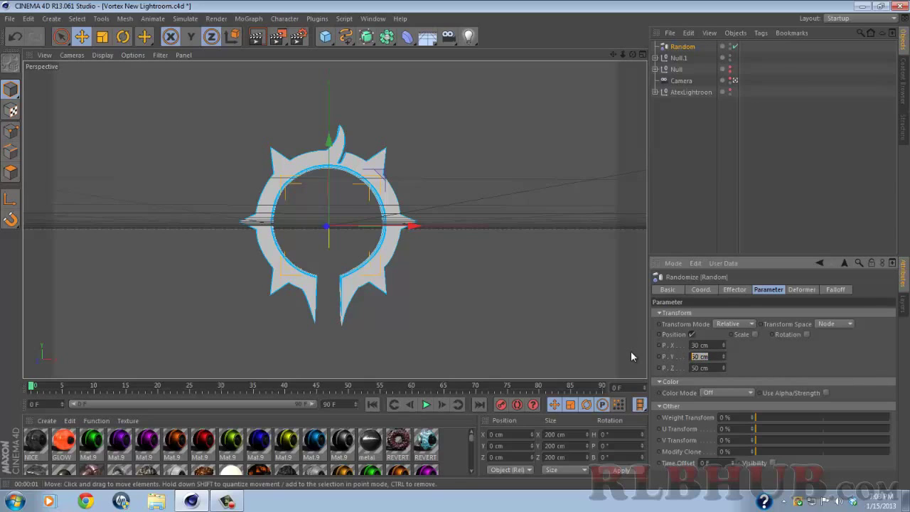
{"action": "type", "text": "30"}
{"action": "key", "text": "Tab"}
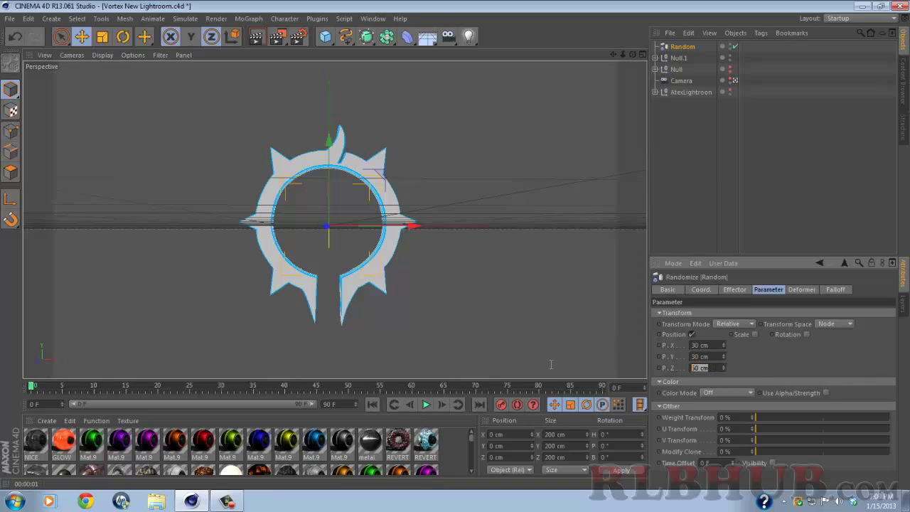
{"action": "type", "text": "30"}
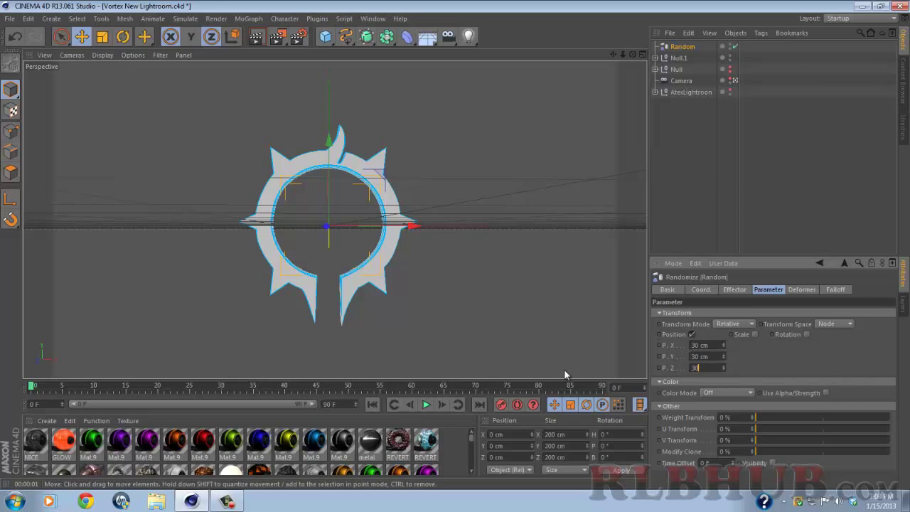
{"action": "key", "text": "Return"}
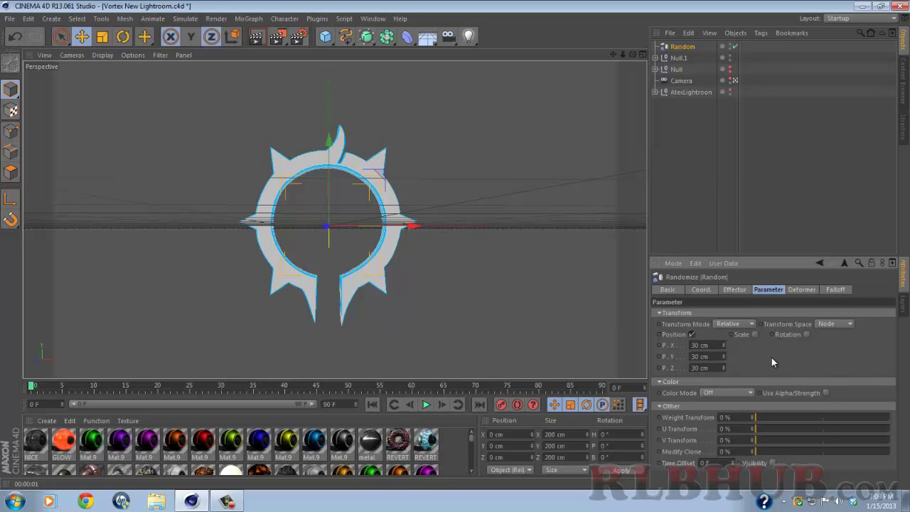
Set the Random effector's deformation mode to Point.
{"action": "left_click", "coordinate": [808, 289]}
{"action": "left_click", "coordinate": [733, 312]}
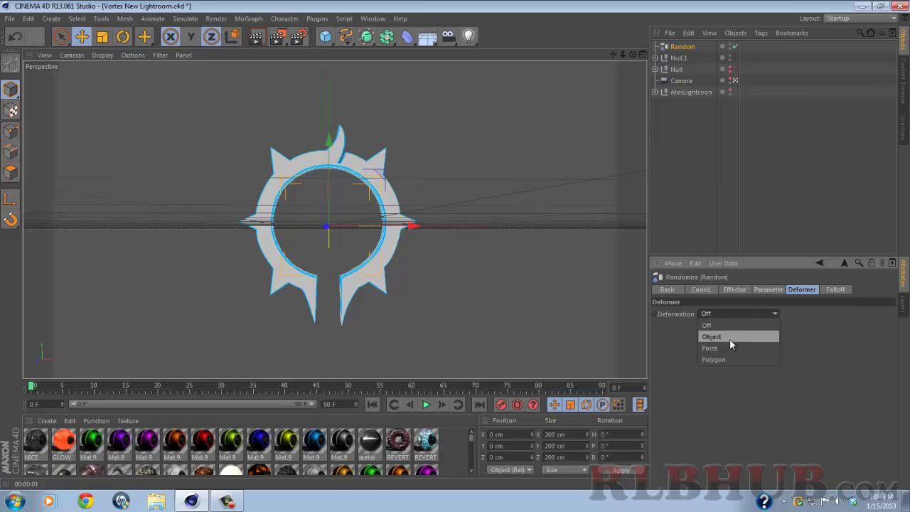
{"action": "left_click", "coordinate": [729, 347]}
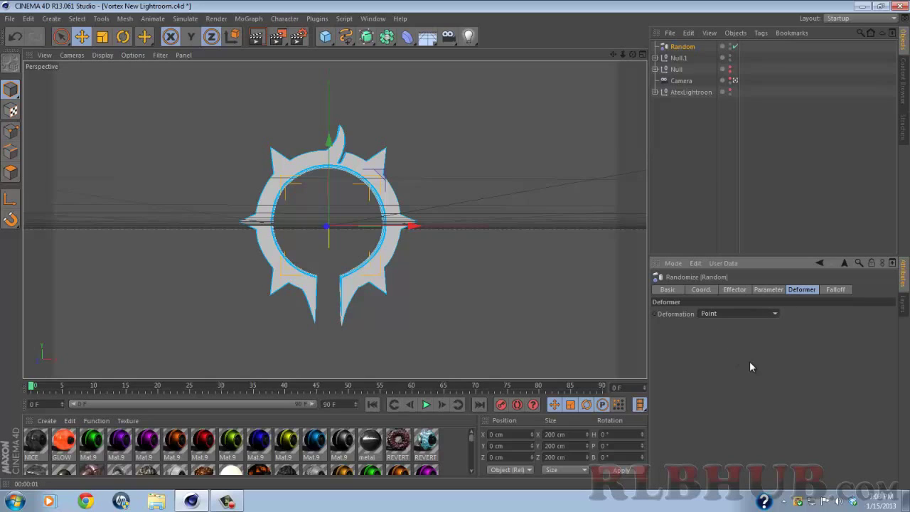
Nest the Random effector inside the Null.1 group with the Extrude NURBS objects and render a preview in the viewport.
{"action": "left_click", "coordinate": [680, 59]}
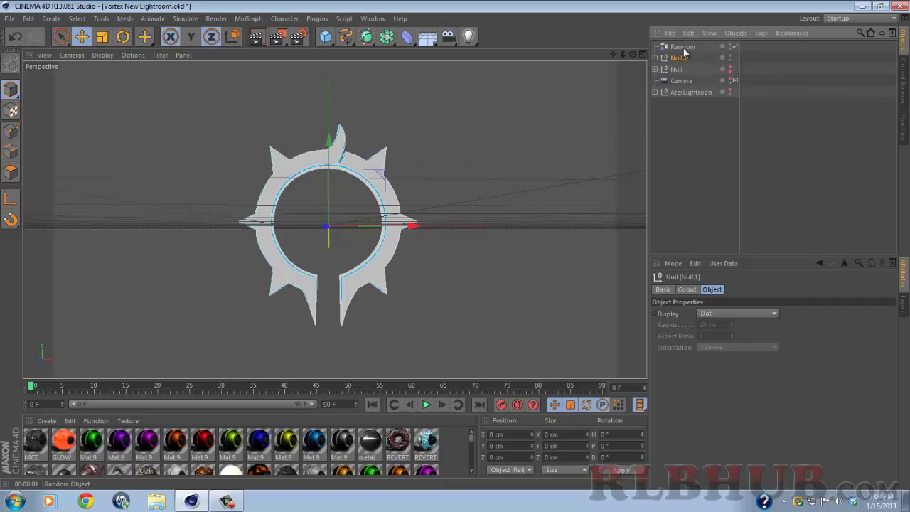
{"action": "left_click_drag", "start_coordinate": [684, 48], "coordinate": [682, 57]}
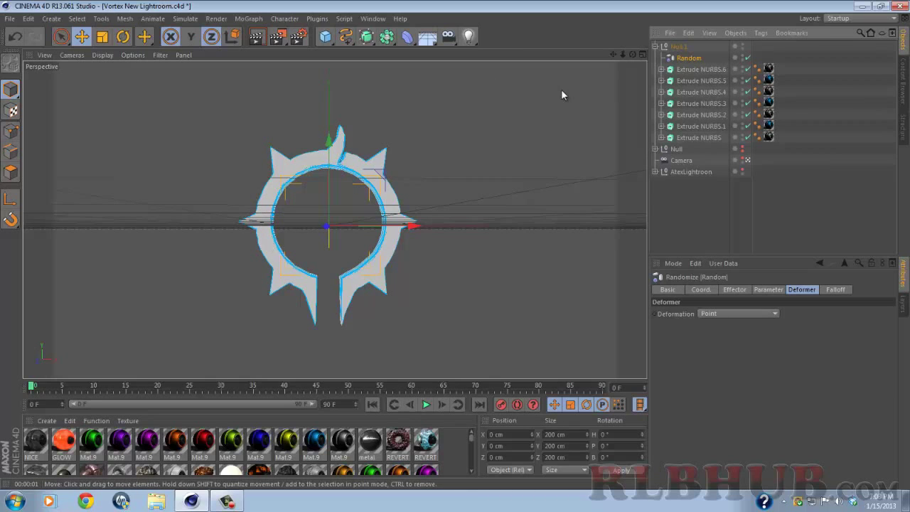
{"action": "left_click_drag", "start_coordinate": [623, 55], "coordinate": [456, 245]}
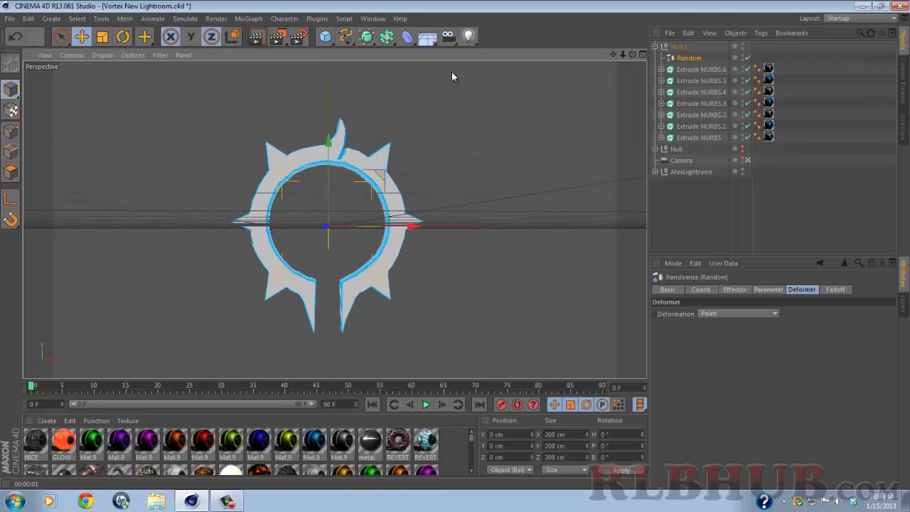
{"action": "left_click", "coordinate": [260, 38]}
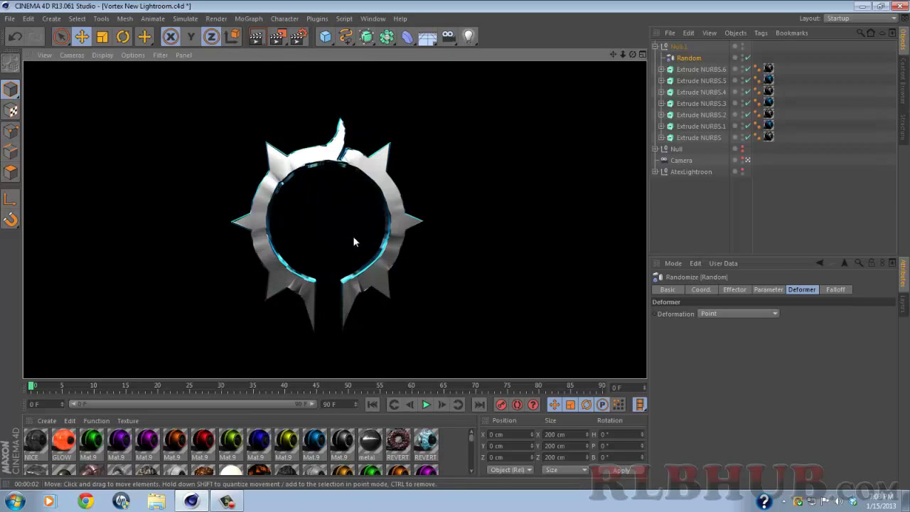
Raise the Random effector's strength to 12% and render another preview of the logo.
{"action": "left_click", "coordinate": [690, 58]}
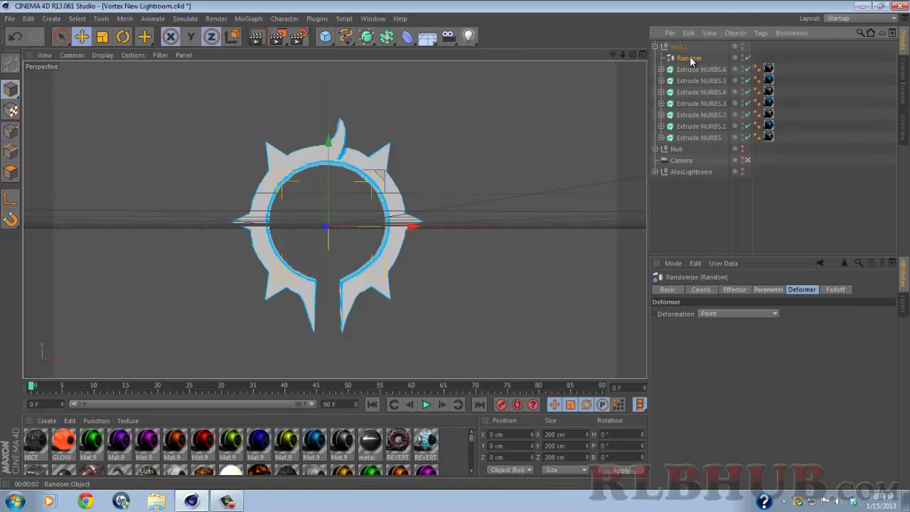
{"action": "left_click", "coordinate": [736, 291]}
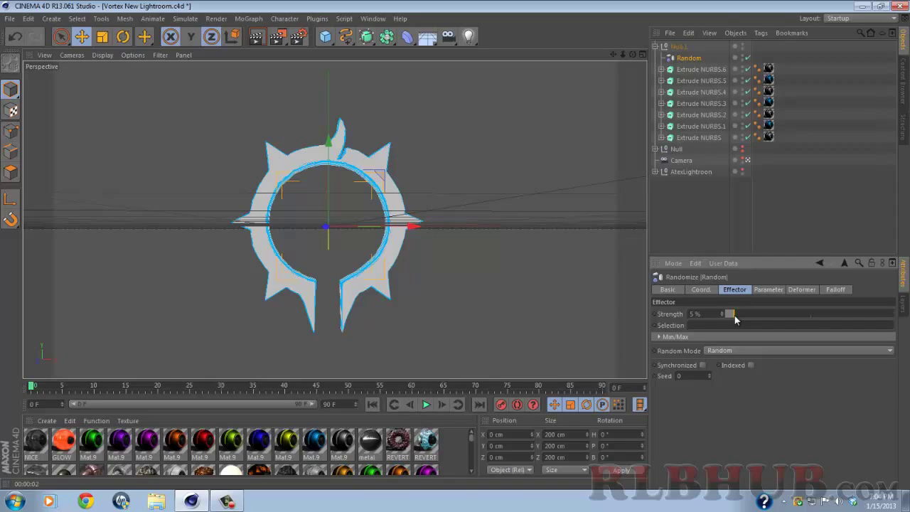
{"action": "left_click_drag", "start_coordinate": [735, 318], "coordinate": [745, 321]}
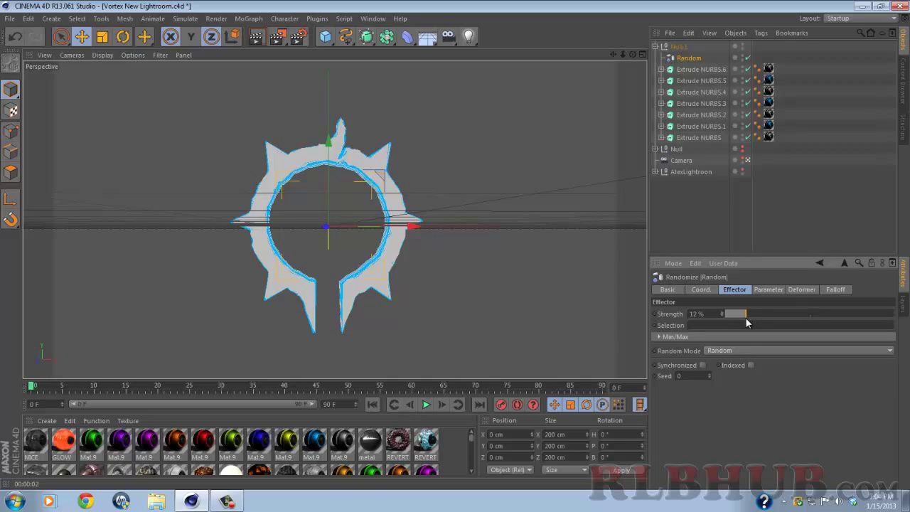
{"action": "key", "text": "ctrl+r"}
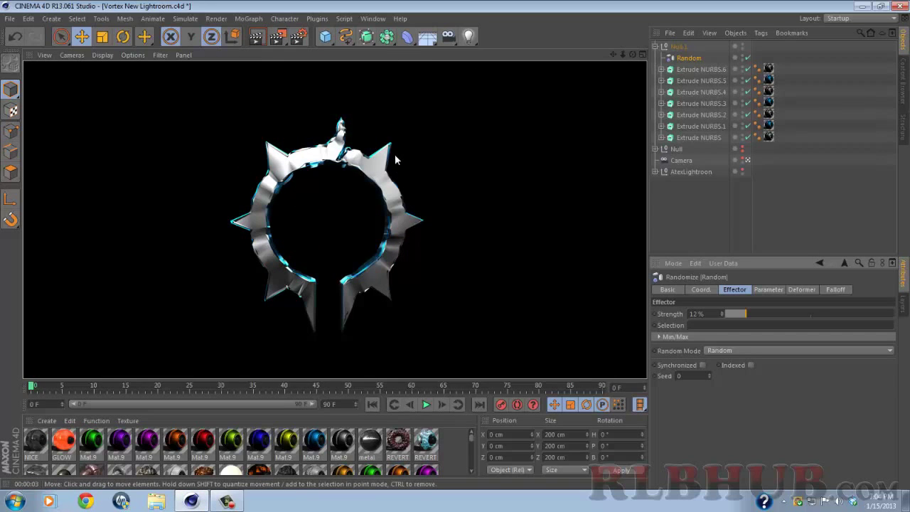
{"action": "scroll", "coordinate": [456, 245], "scroll_direction": "up", "scroll_amount": 8}
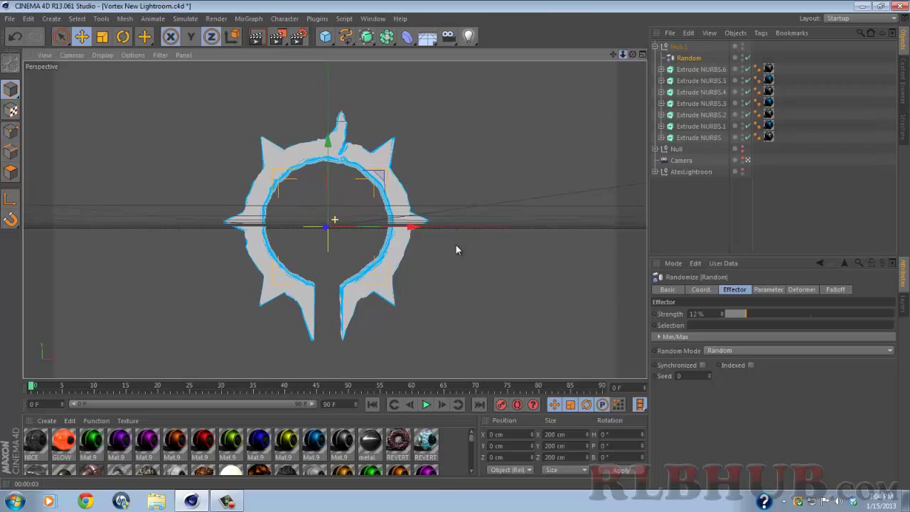
Open the render settings and review the save path, output resolution and frame range.
{"action": "left_click", "coordinate": [298, 37]}
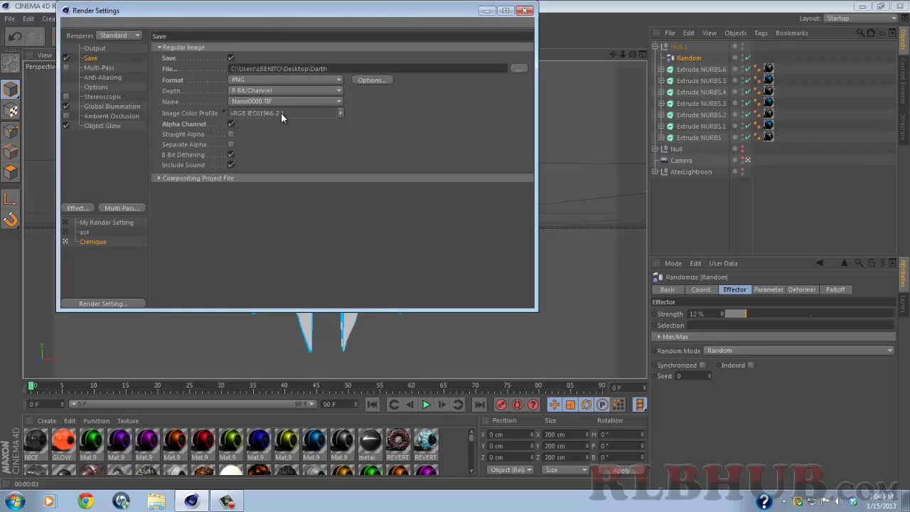
{"action": "left_click", "coordinate": [517, 71]}
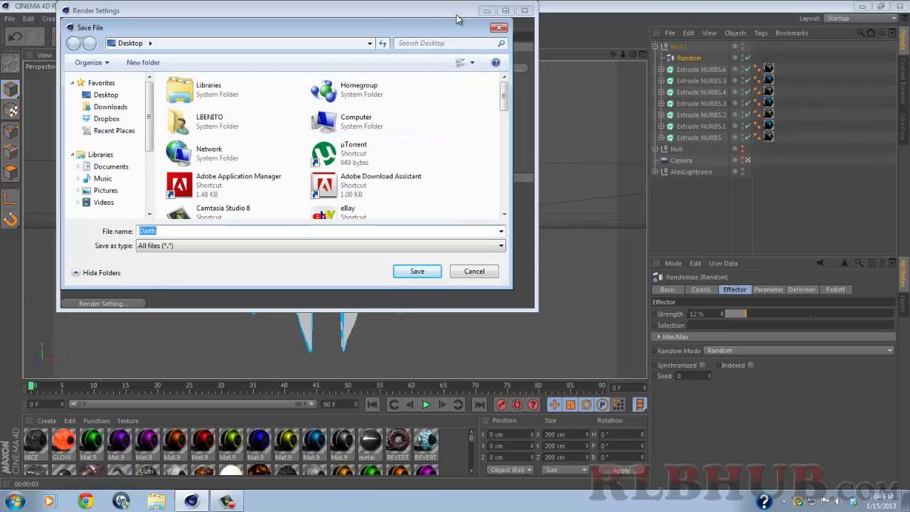
{"action": "left_click", "coordinate": [498, 27]}
{"action": "left_click", "coordinate": [107, 49]}
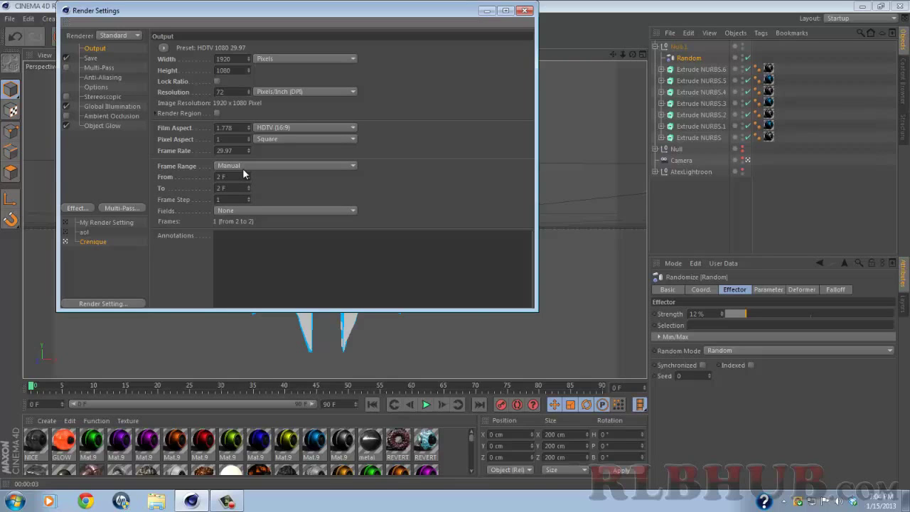
Set the render to save in the Pictures library as Darth in PNG format, and close the render settings.
{"action": "left_click", "coordinate": [90, 59]}
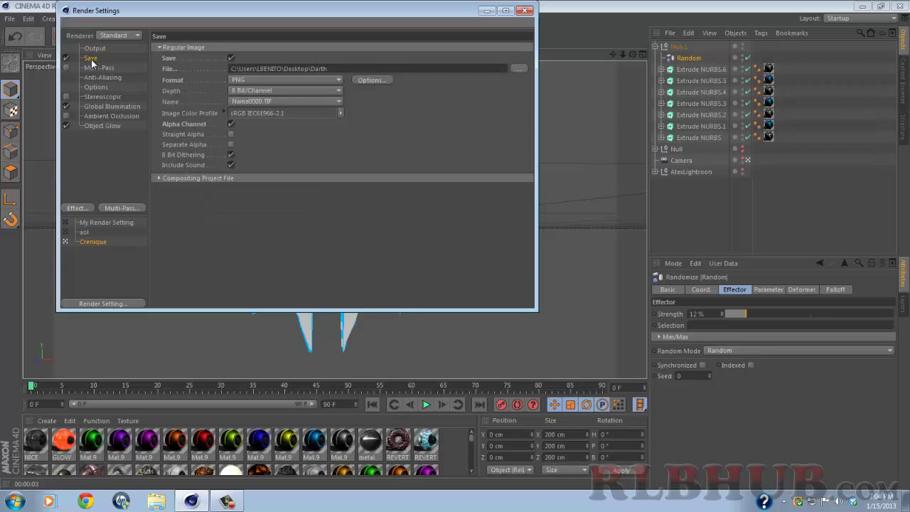
{"action": "left_click", "coordinate": [518, 68]}
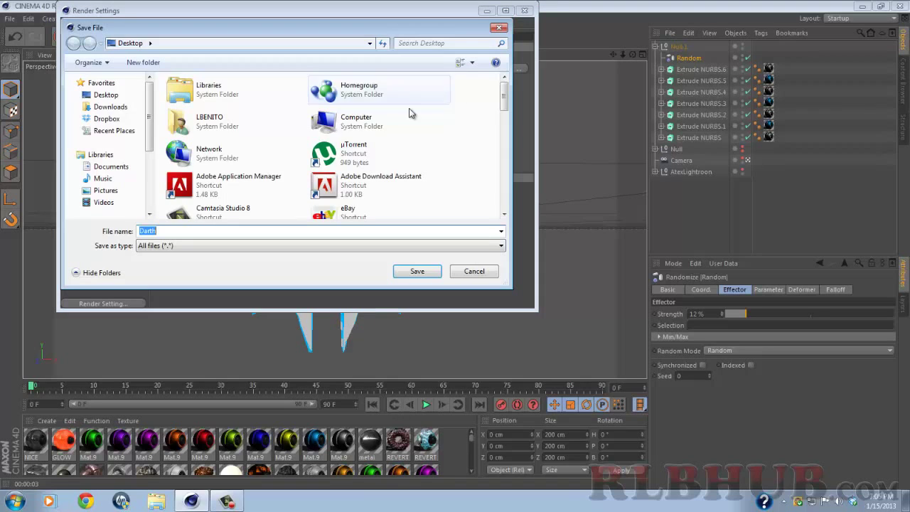
{"action": "left_click", "coordinate": [108, 191]}
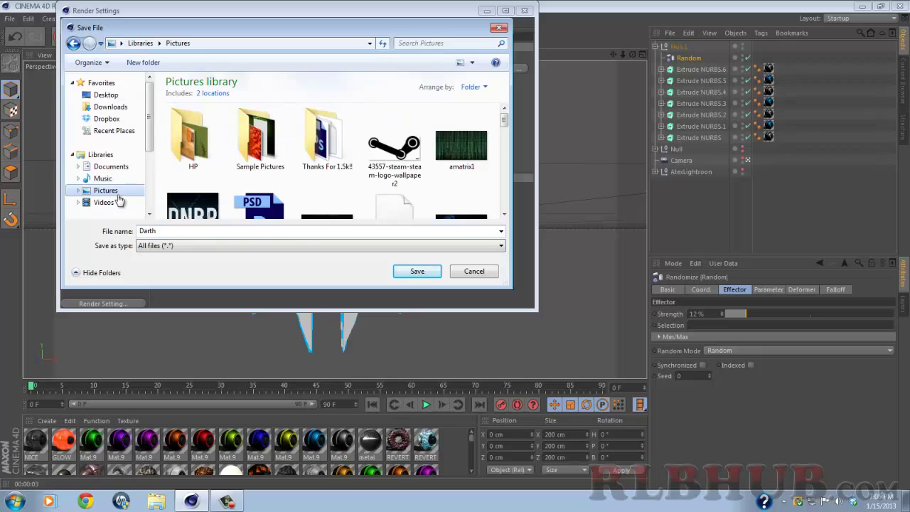
{"action": "left_click", "coordinate": [418, 273]}
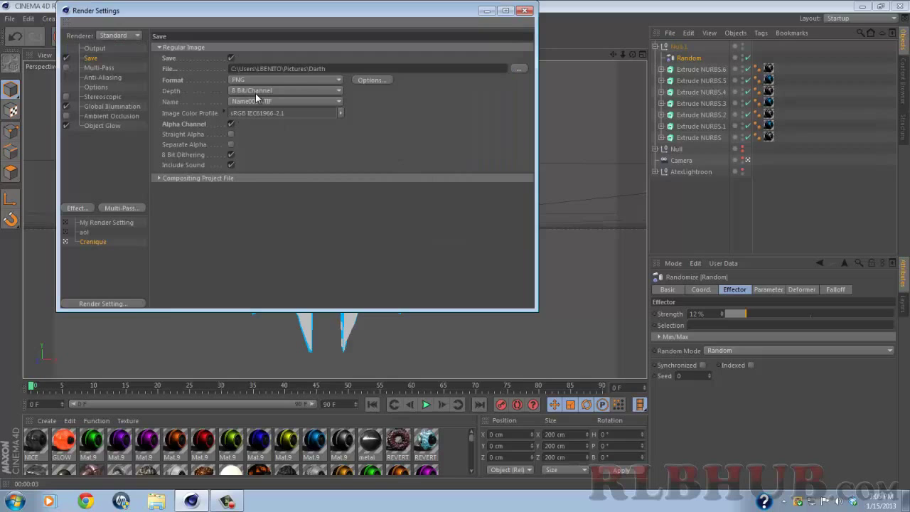
{"action": "left_click", "coordinate": [288, 79]}
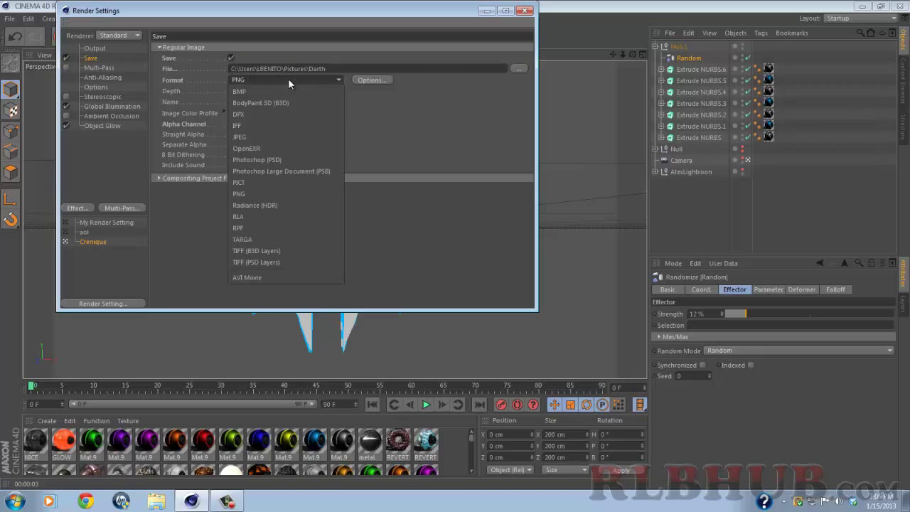
{"action": "left_click", "coordinate": [257, 194]}
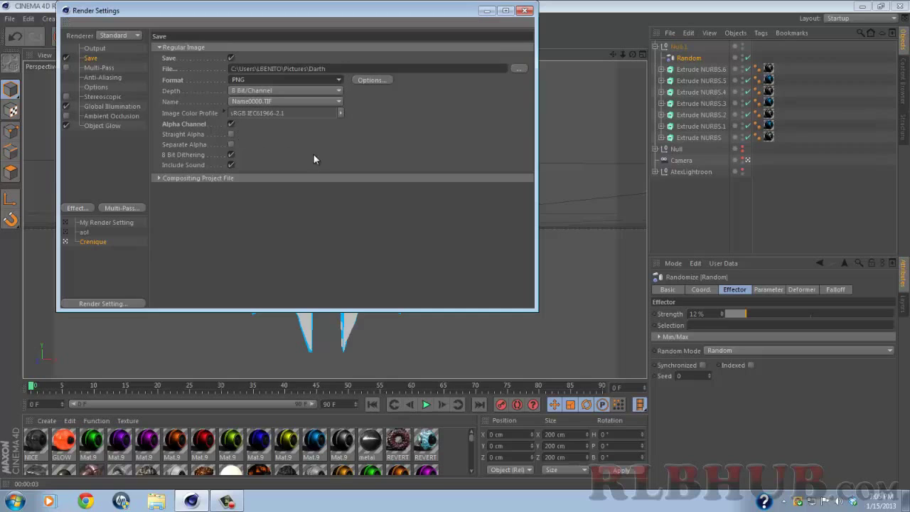
{"action": "left_click", "coordinate": [530, 12]}
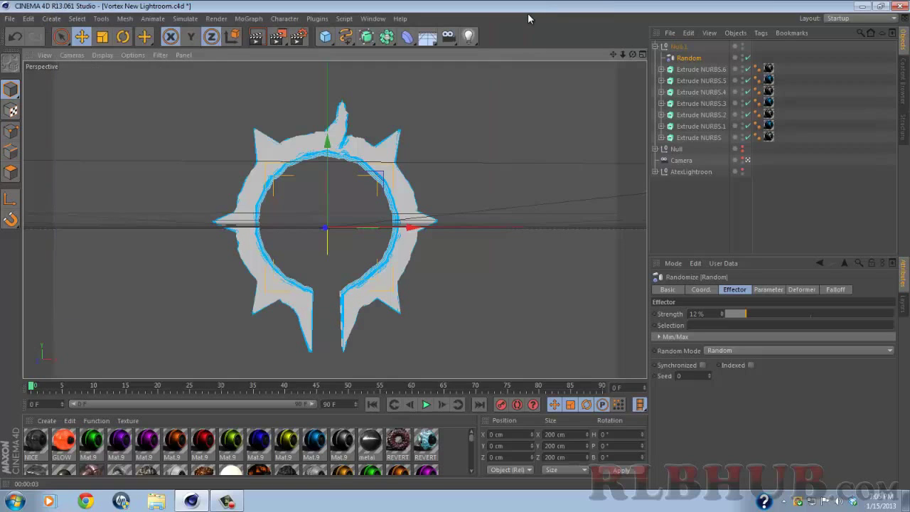
Render the logo to the Picture Viewer, inspect the image, and minimize CINEMA 4D to show the desktop.
{"action": "left_click", "coordinate": [281, 38]}
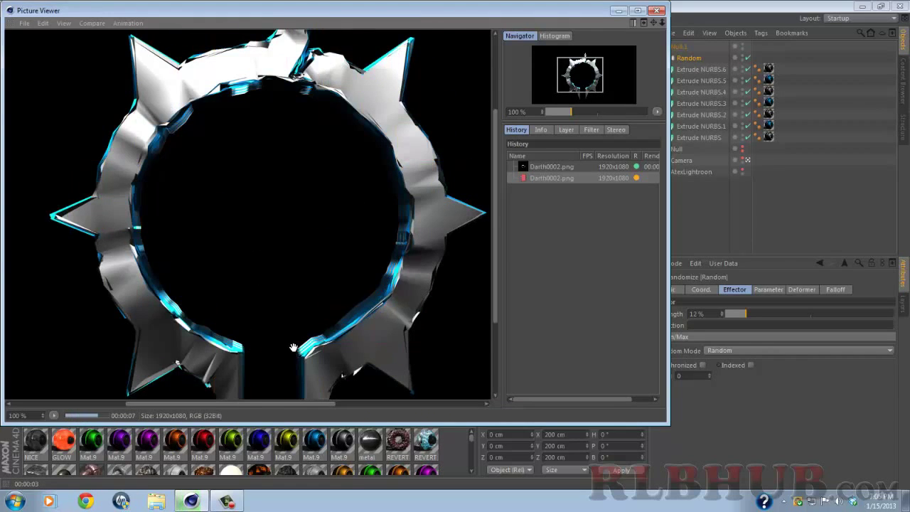
{"action": "left_click_drag", "start_coordinate": [293, 347], "coordinate": [299, 374]}
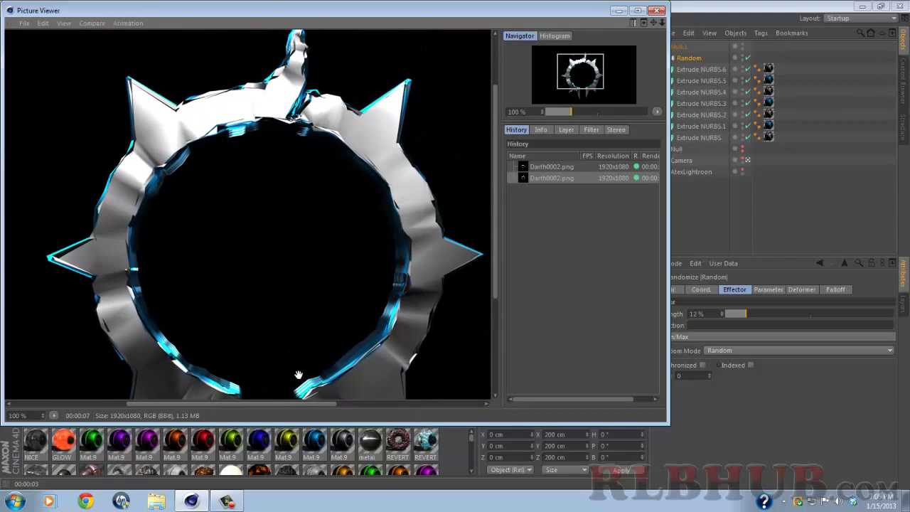
{"action": "left_click", "coordinate": [657, 12]}
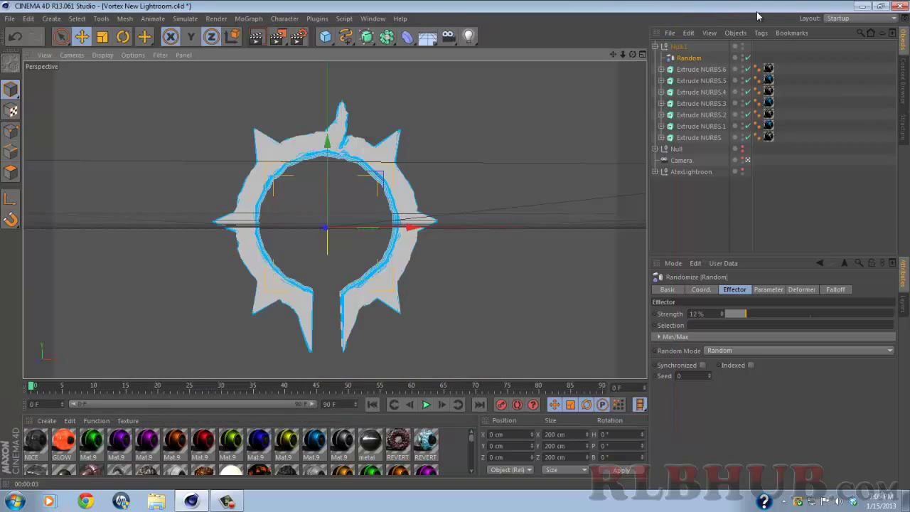
{"action": "left_click", "coordinate": [863, 7]}
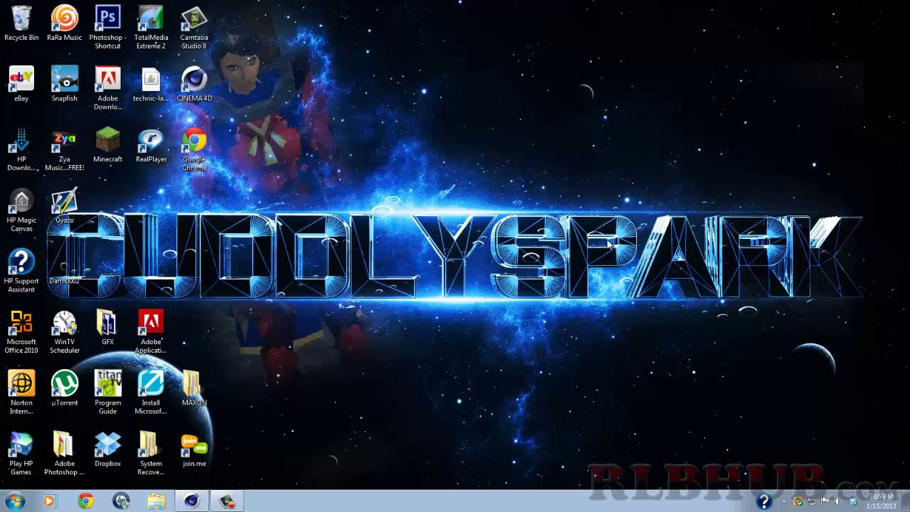